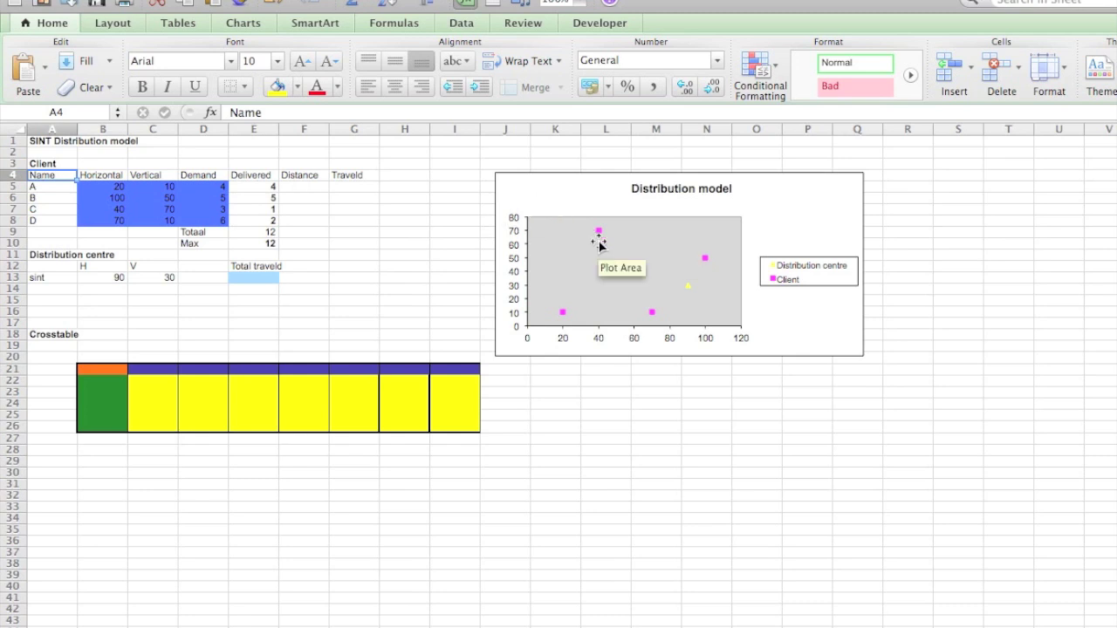
Switch from the Excel workbook to the Pythagorean theorem article in Firefox
mouse_move(599, 232)
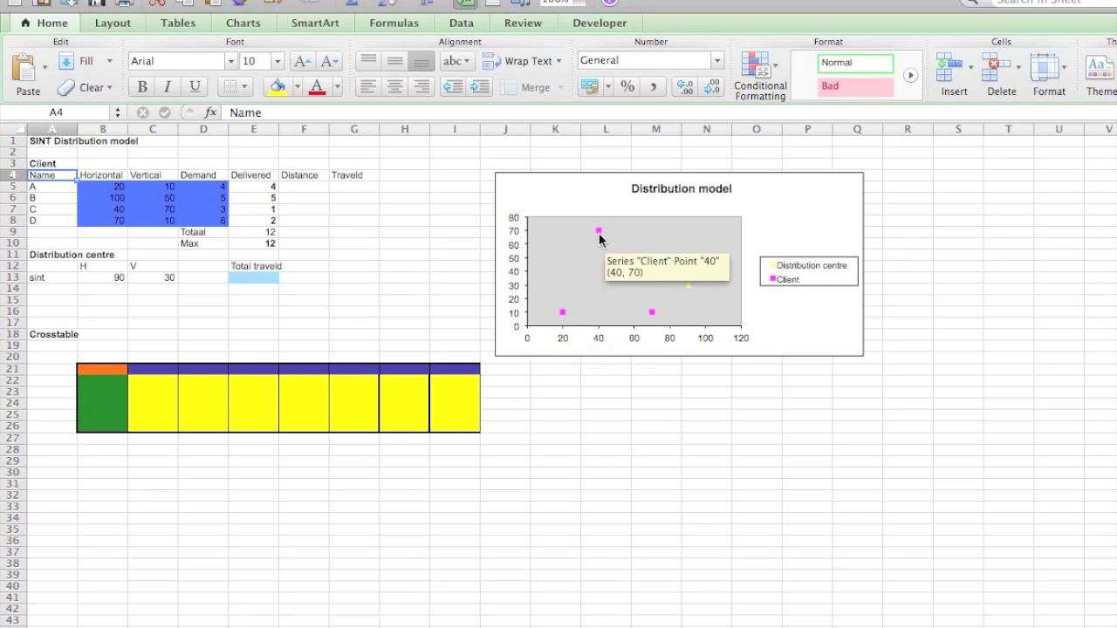
key(super+Tab)
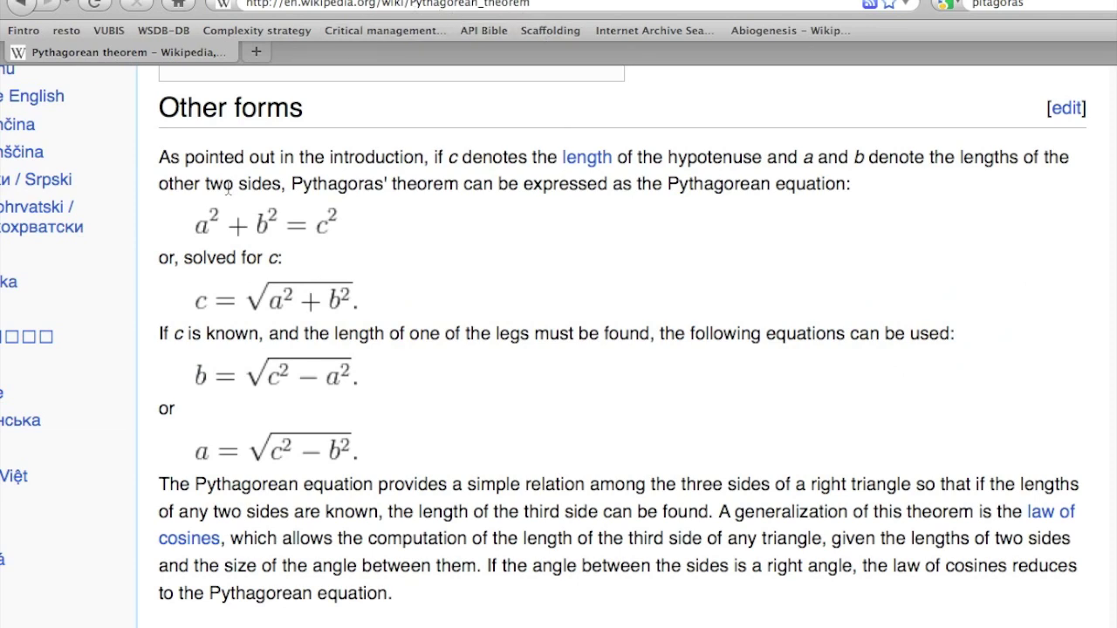
Highlight the a²+b²=c² and c=√(a²+b²) equations, then return to the Excel workbook
drag(245, 213, 361, 250)
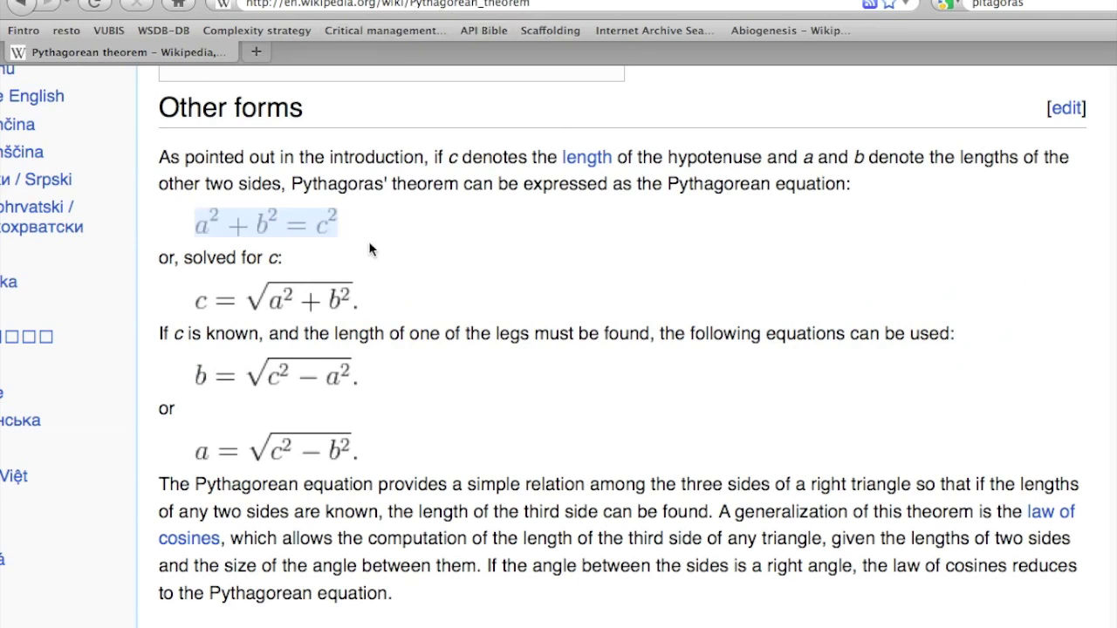
click(369, 241)
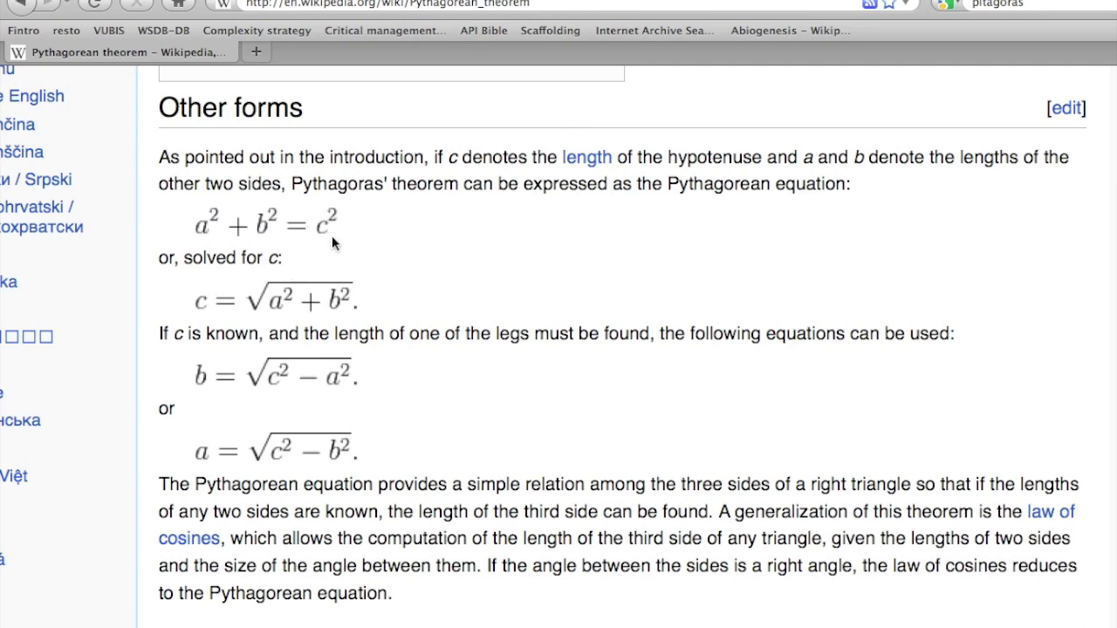
drag(192, 294, 290, 296)
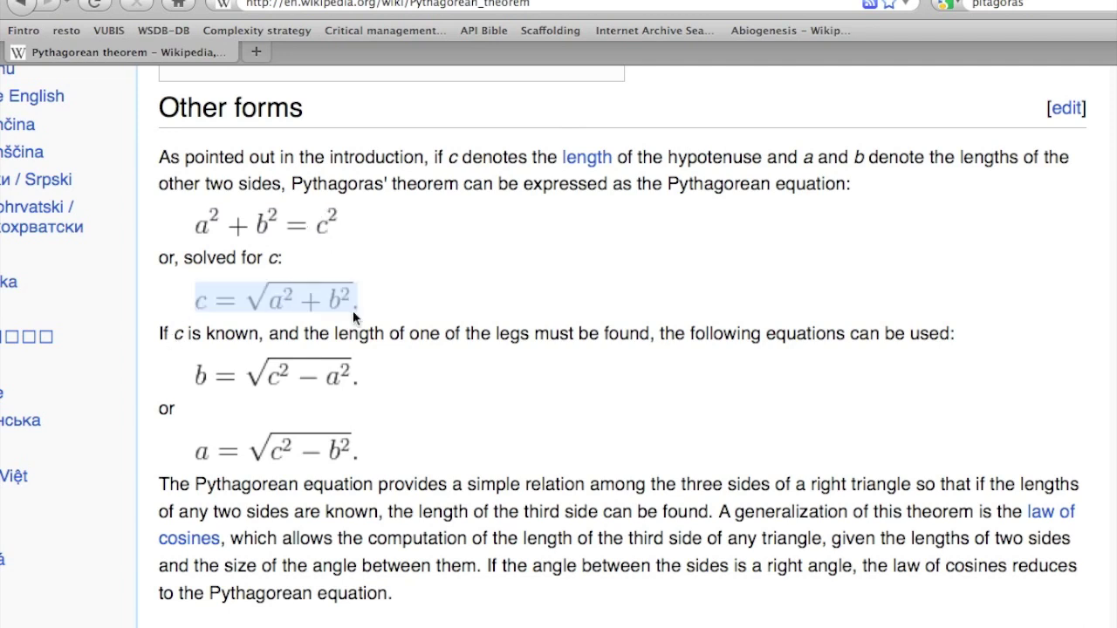
drag(353, 311, 359, 311)
key(super+Tab)
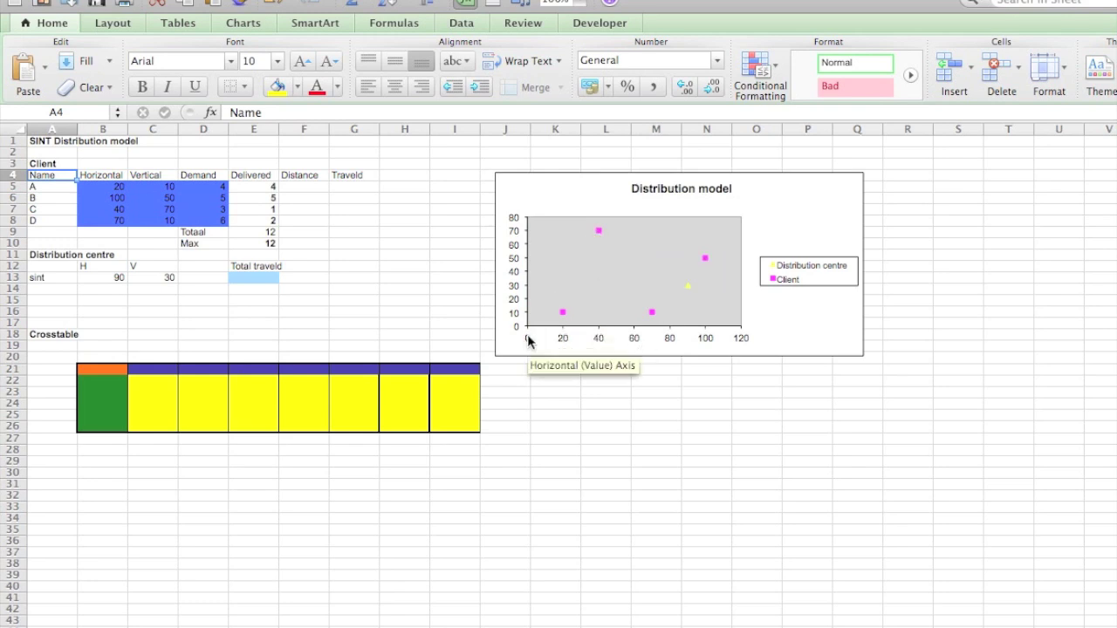
mouse_move(691, 291)
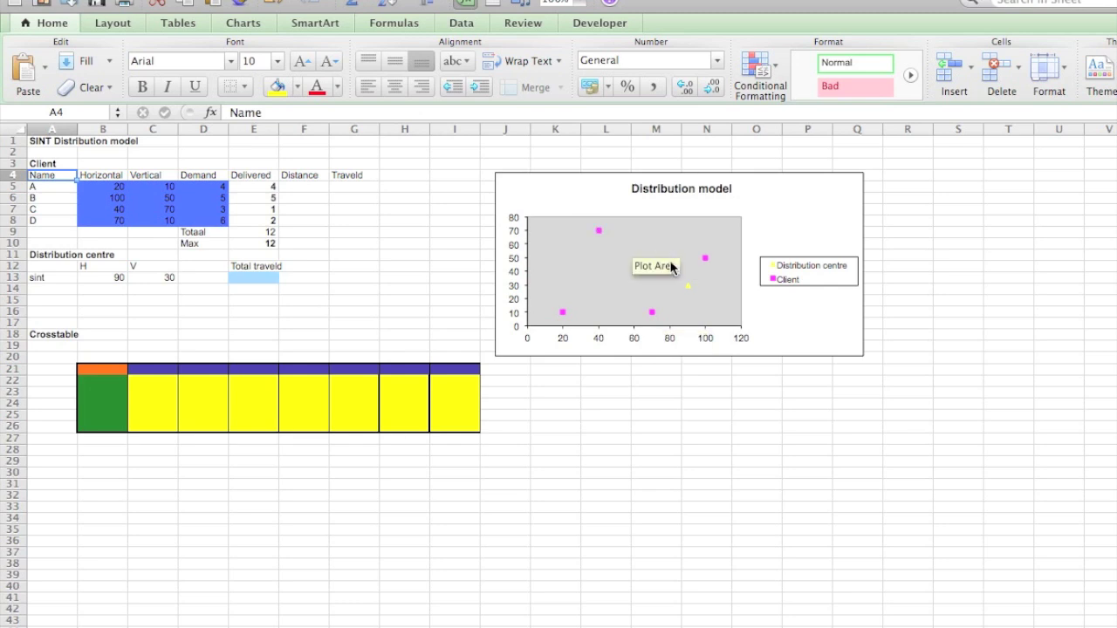
click(298, 185)
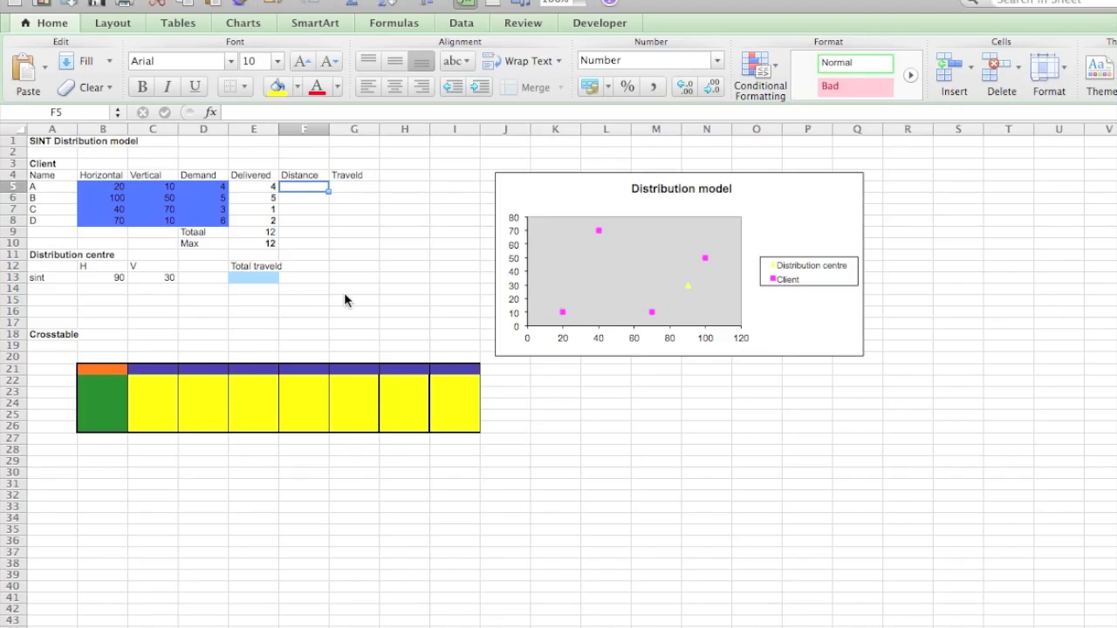
Enter the placeholder formula =SQRT(a^2+b^2) in F5, which shows #NAME?
text(=)
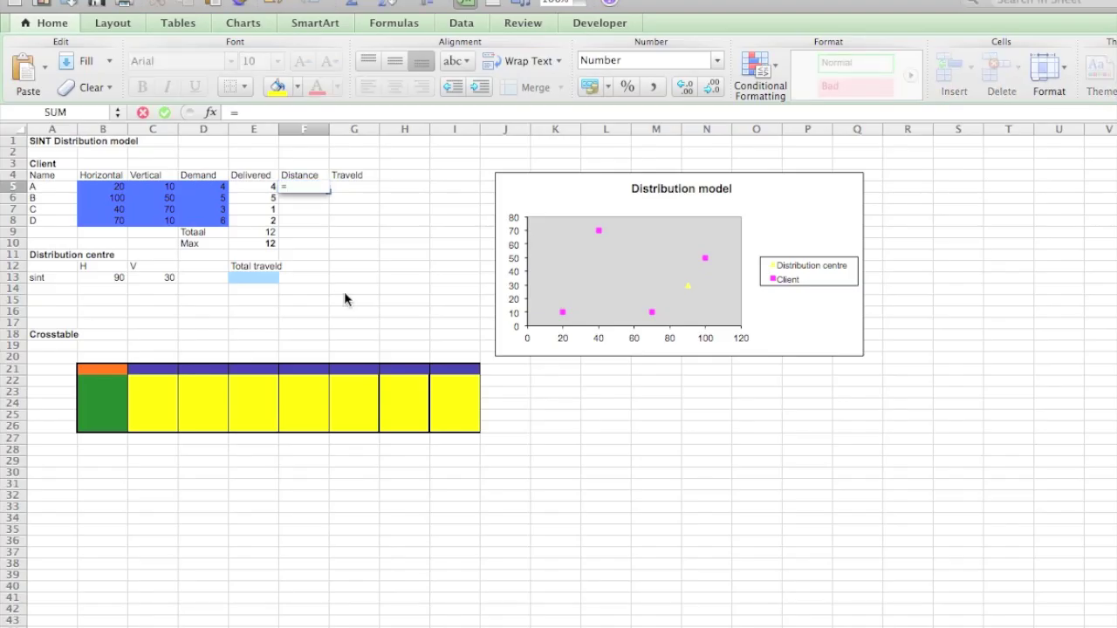
text(sUM)
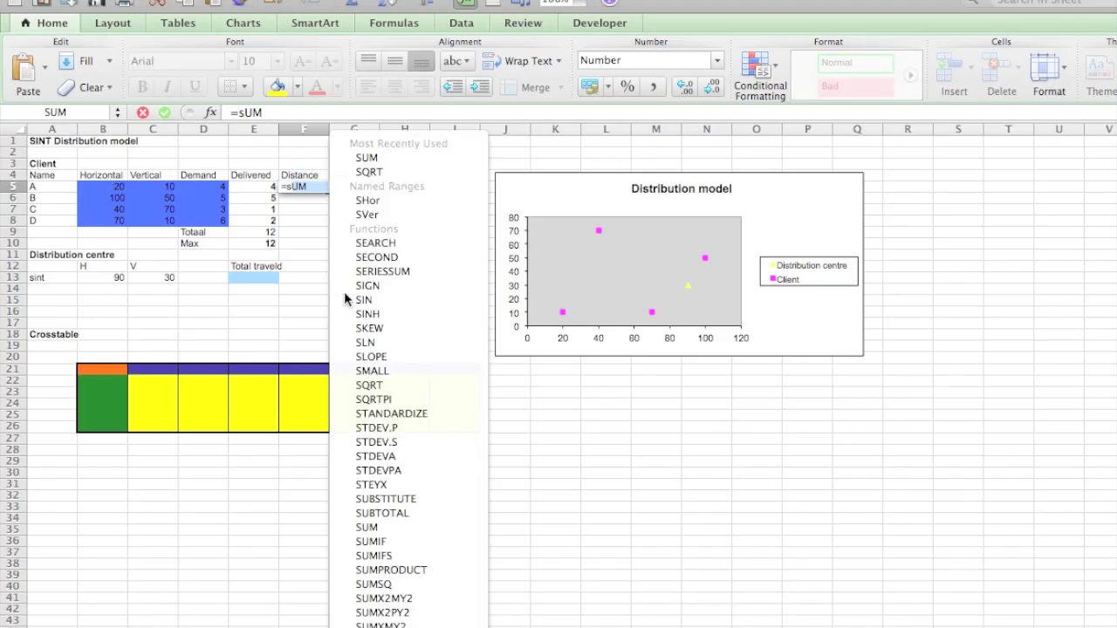
click(381, 174)
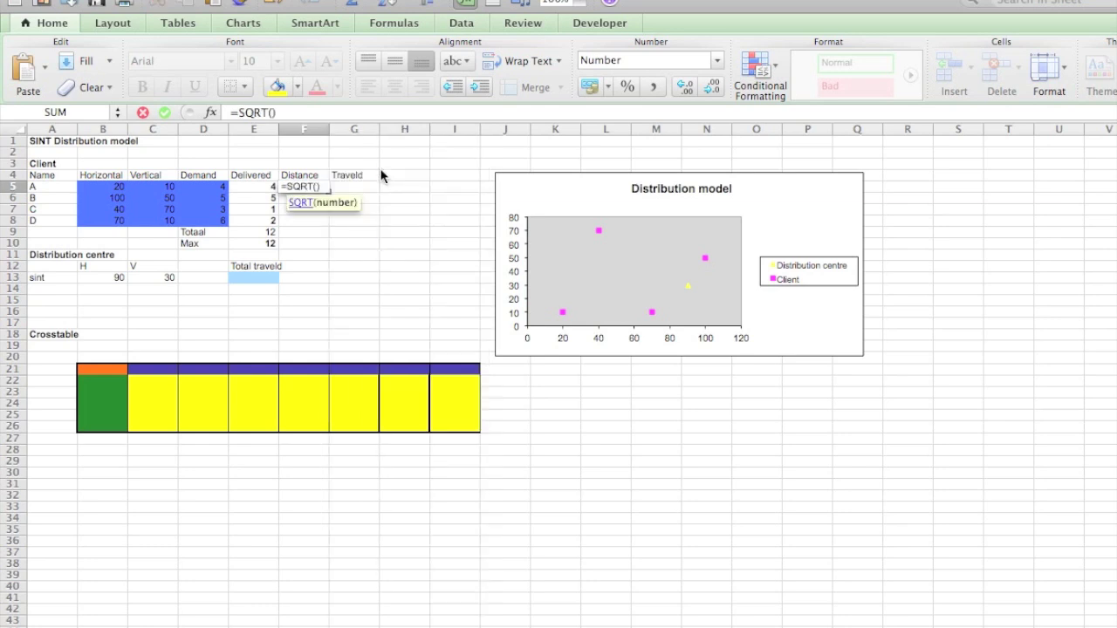
text(a^2)
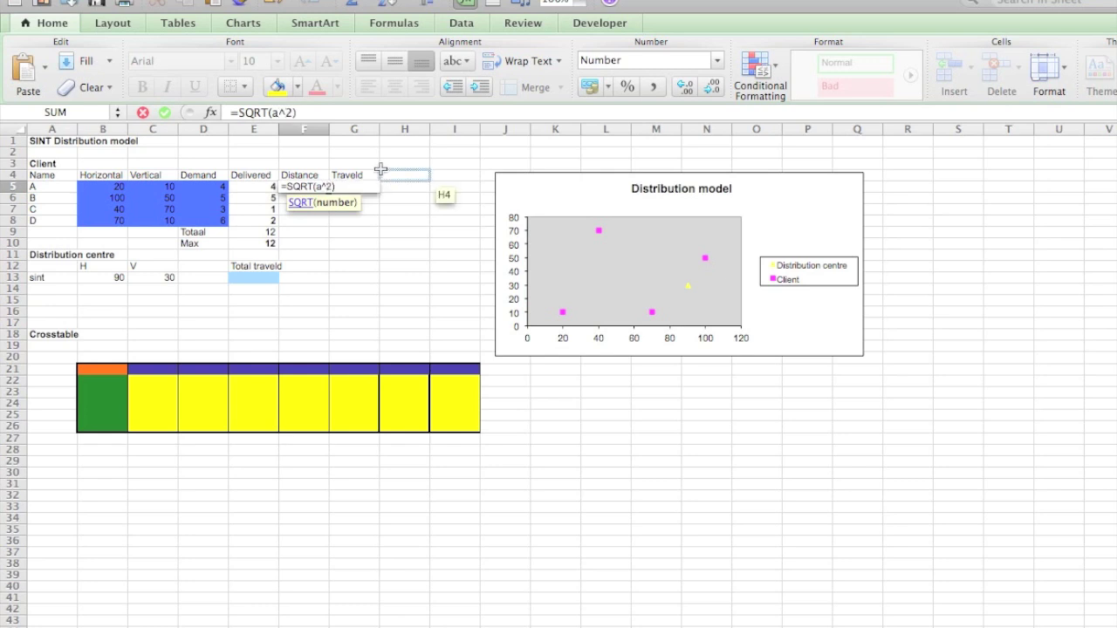
text(+b^2)
click(277, 113)
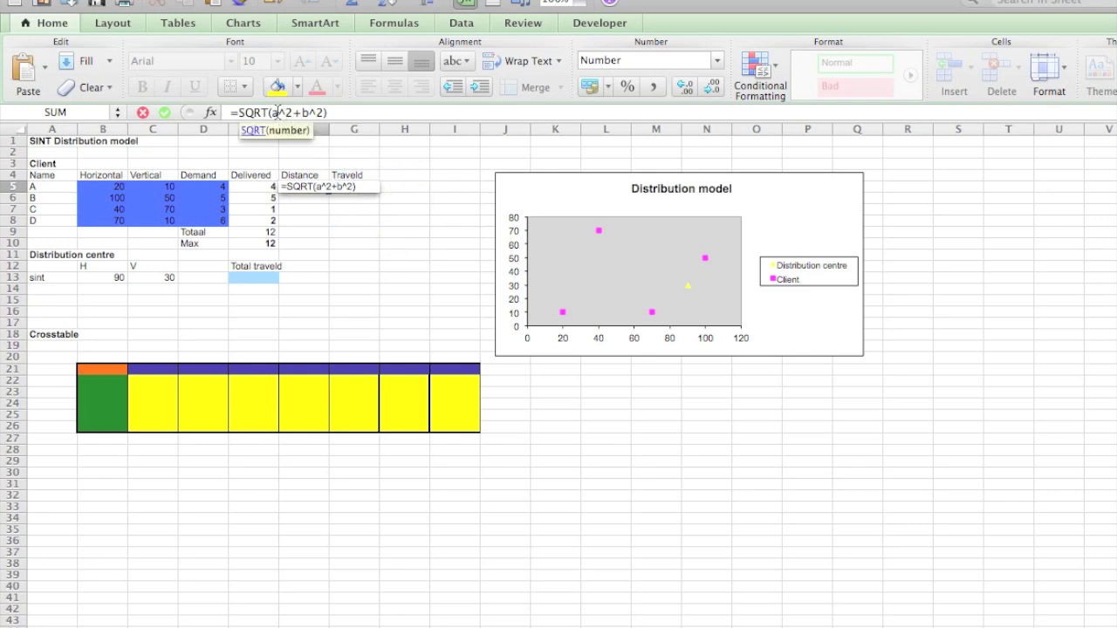
key(Return)
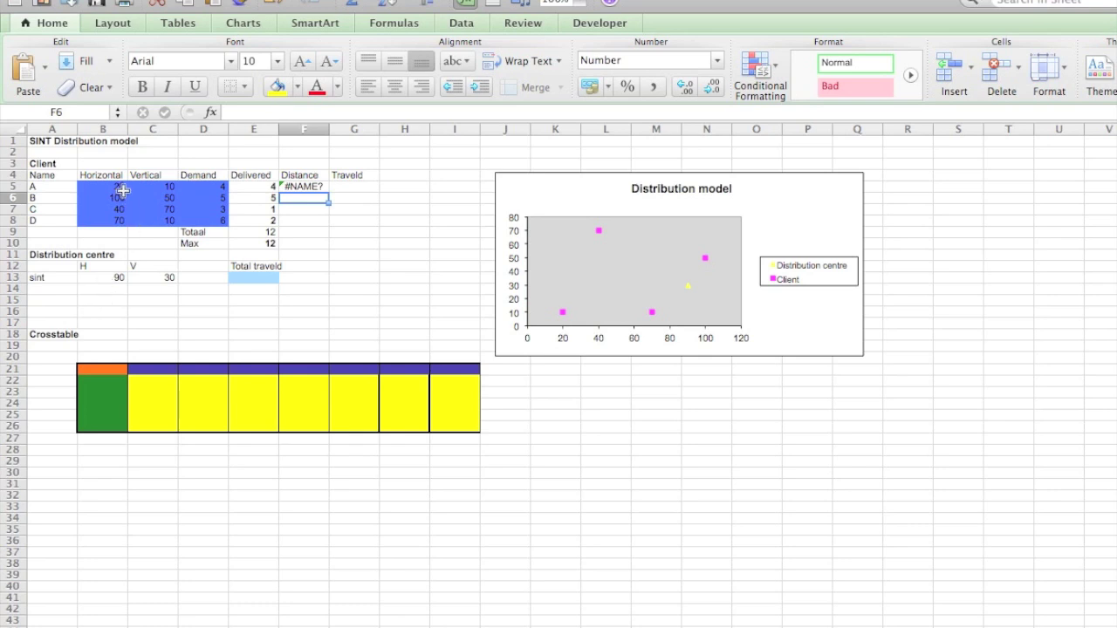
In F5's formula, replace the placeholder a with (B13-B5)
click(307, 175)
click(312, 188)
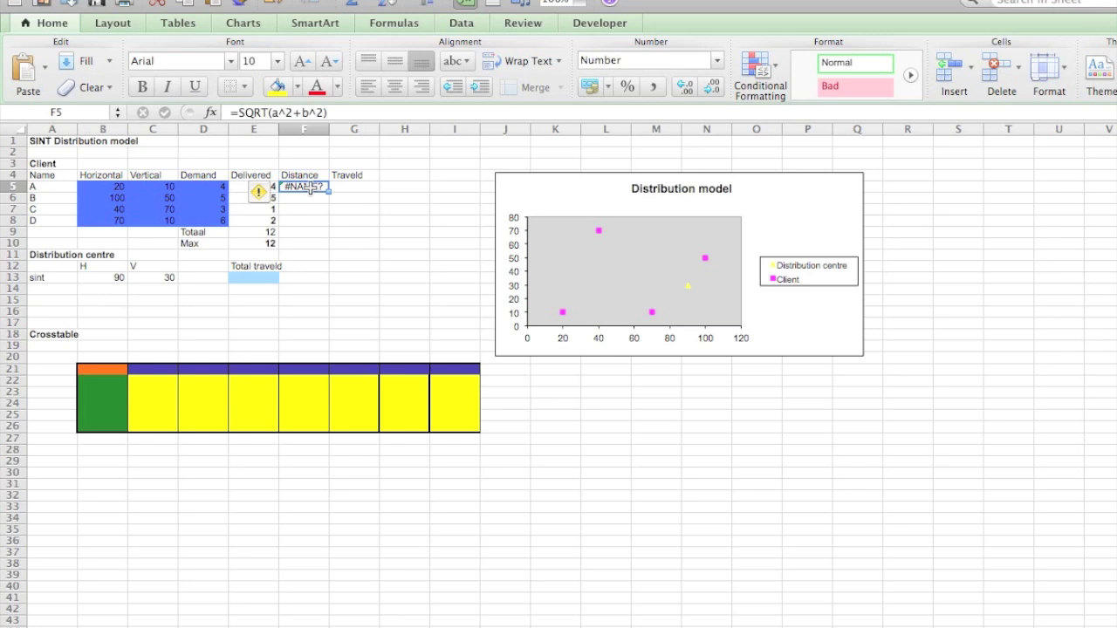
click(280, 114)
key(BackSpace)
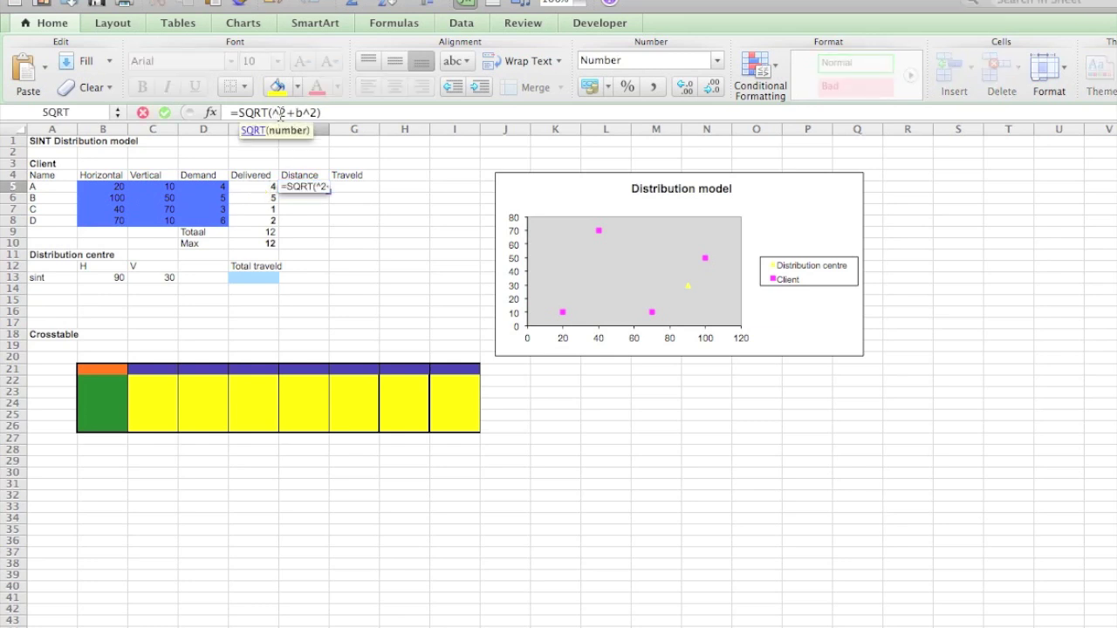
text(())
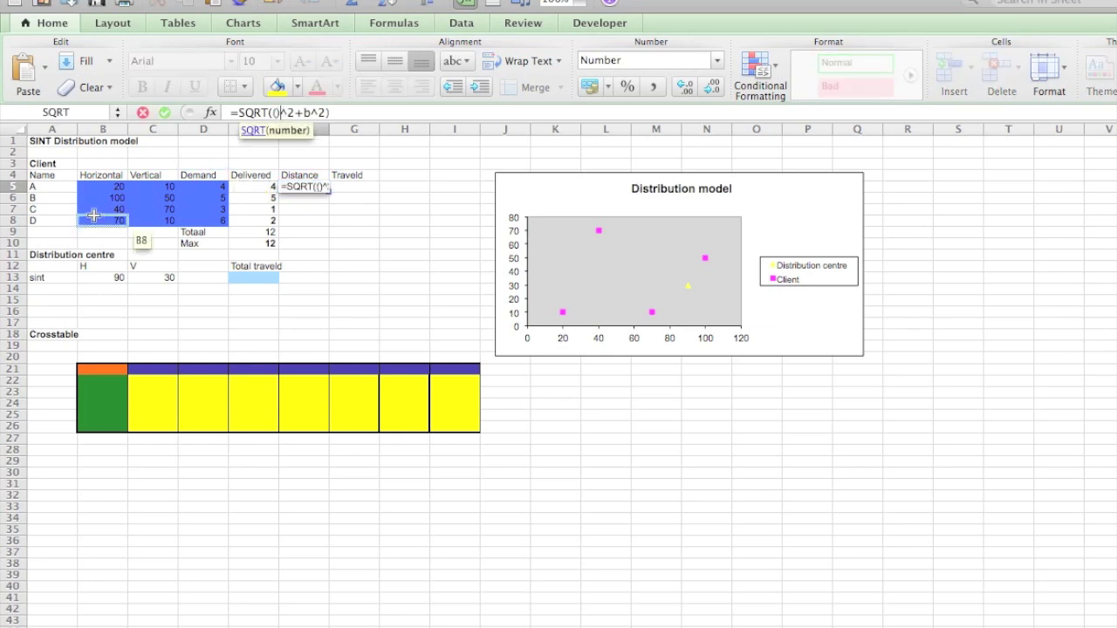
click(110, 277)
text(-)
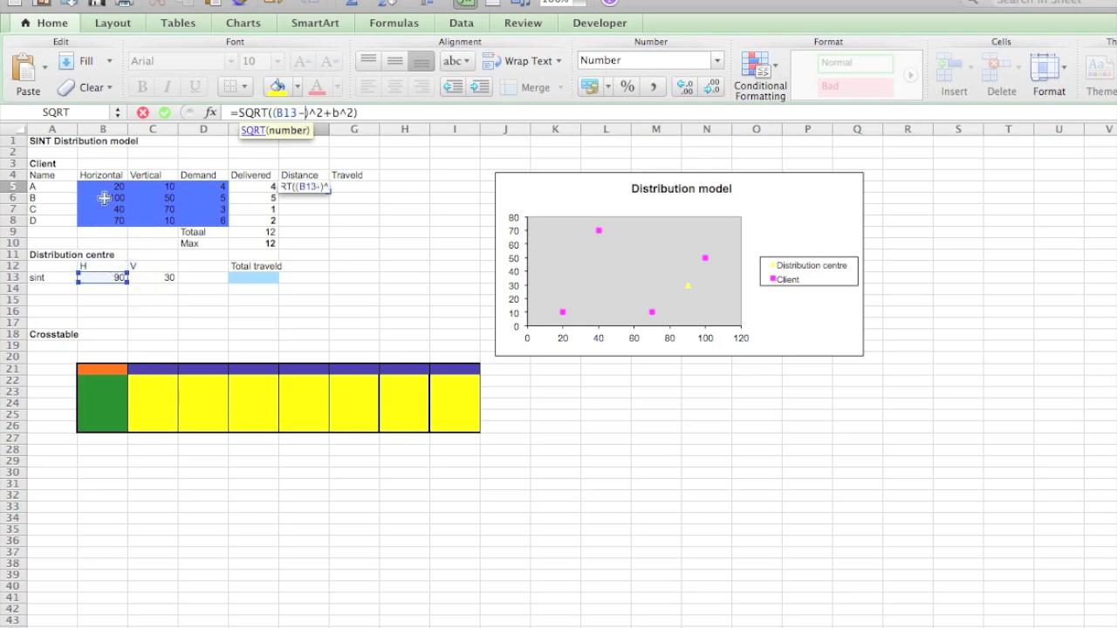
click(112, 187)
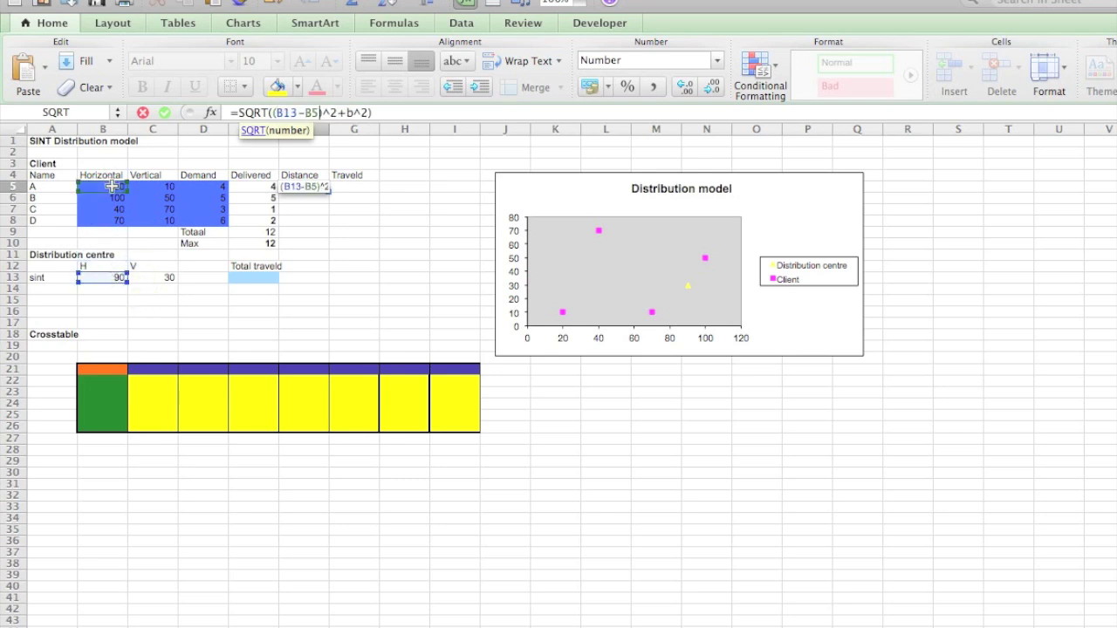
Replace the placeholder b with (C13-C5) and lock the centre rows as B$13 and C$13
click(355, 112)
key(BackSpace)
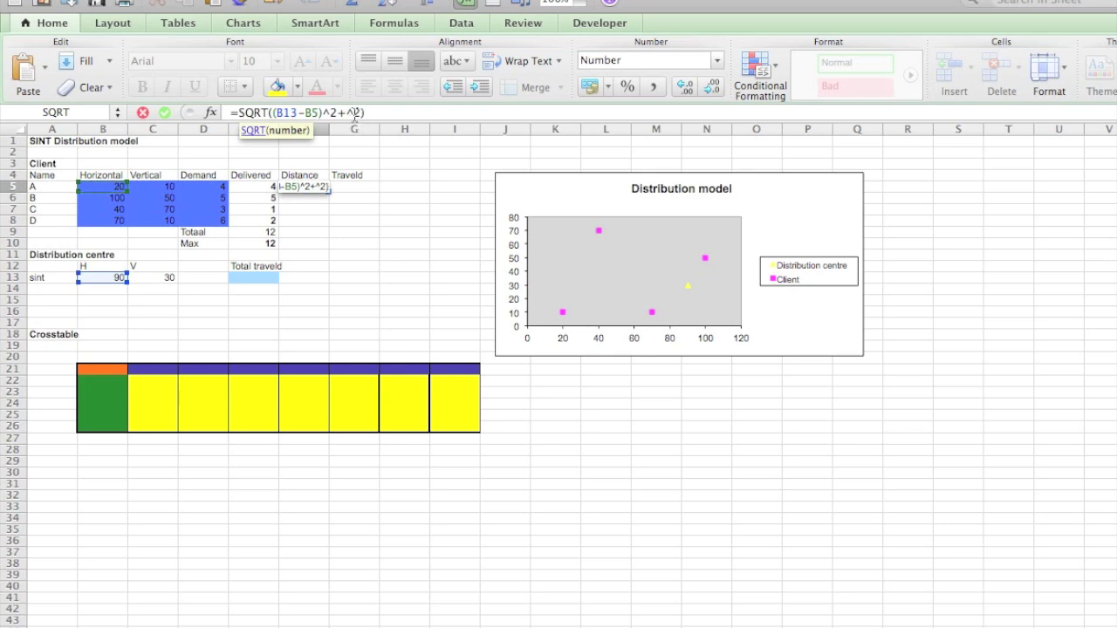
text(())
click(151, 276)
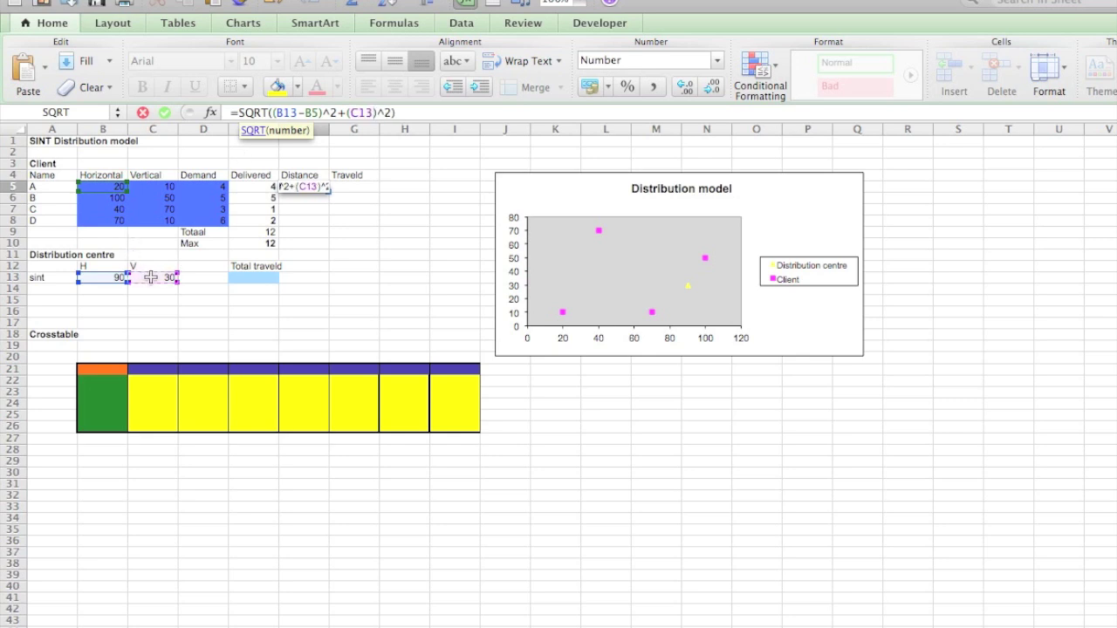
text(-)
click(169, 187)
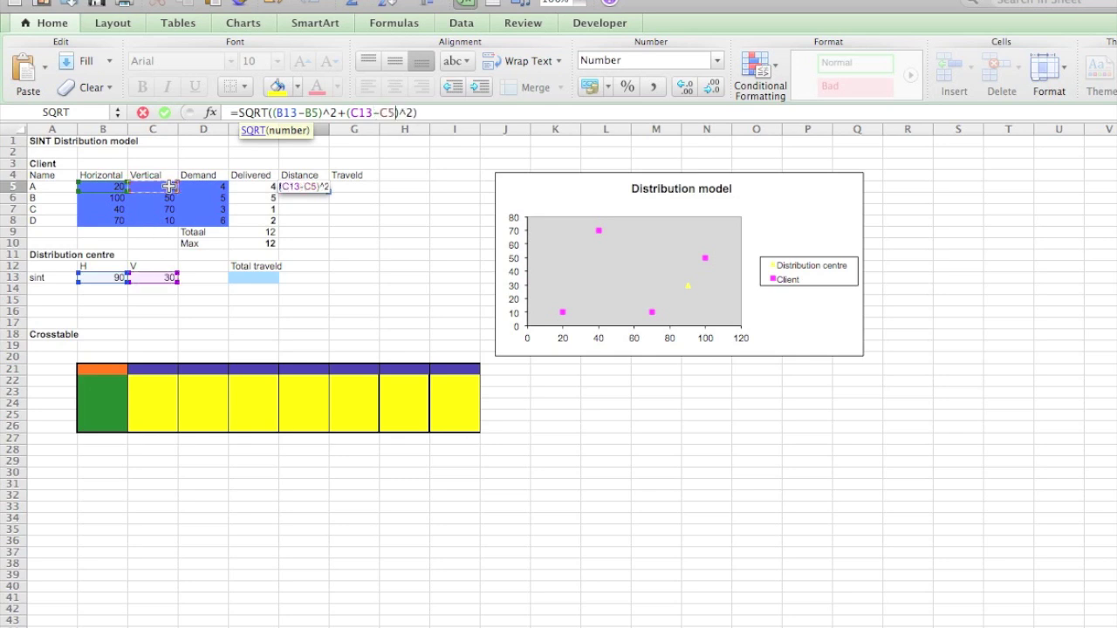
click(282, 113)
text($)
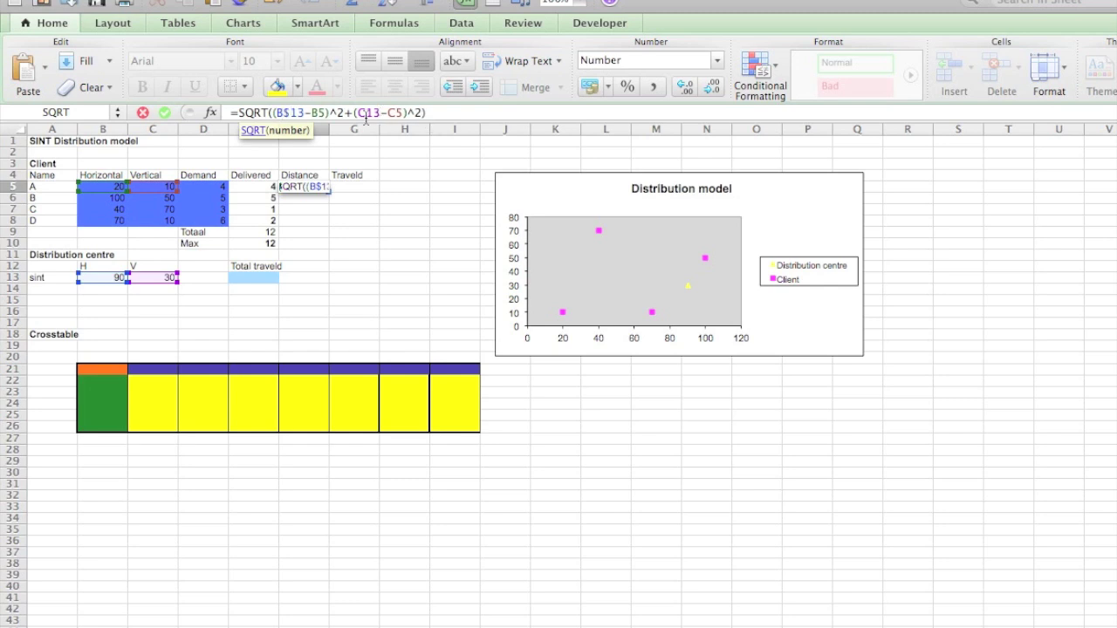
click(364, 113)
text($)
Commit the distance formula in F5 and fill it down through F8
key(Return)
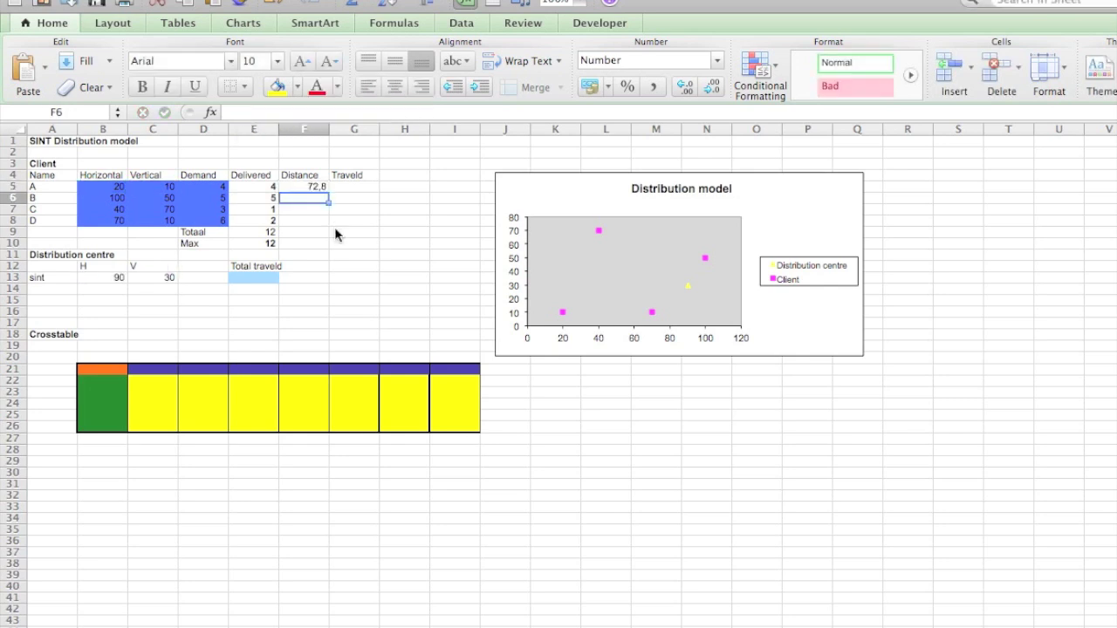
key(Up)
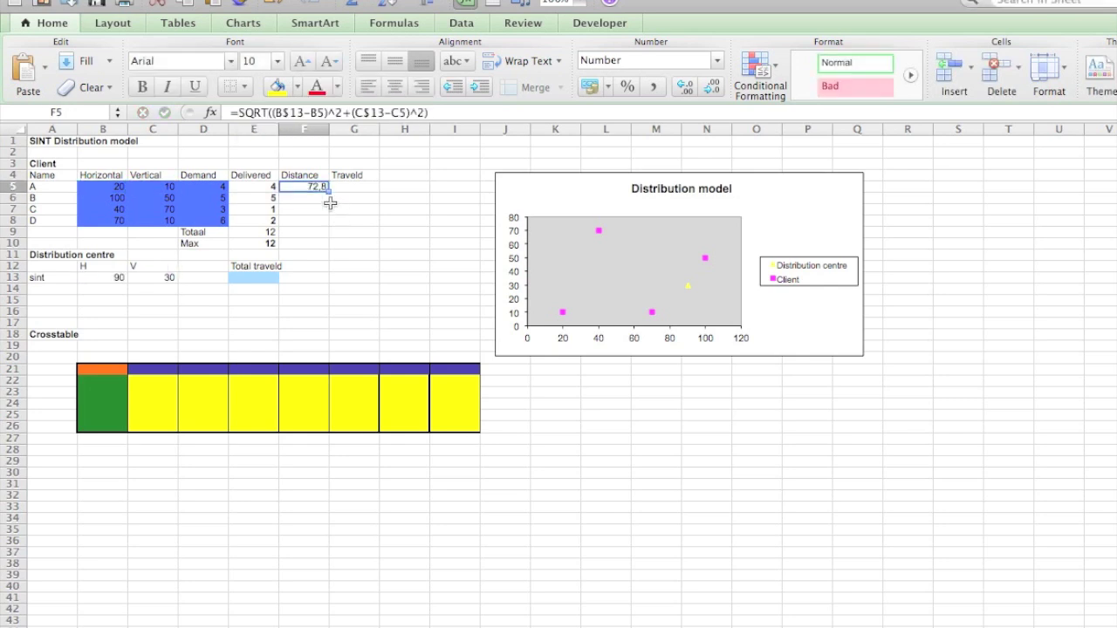
drag(326, 190, 322, 225)
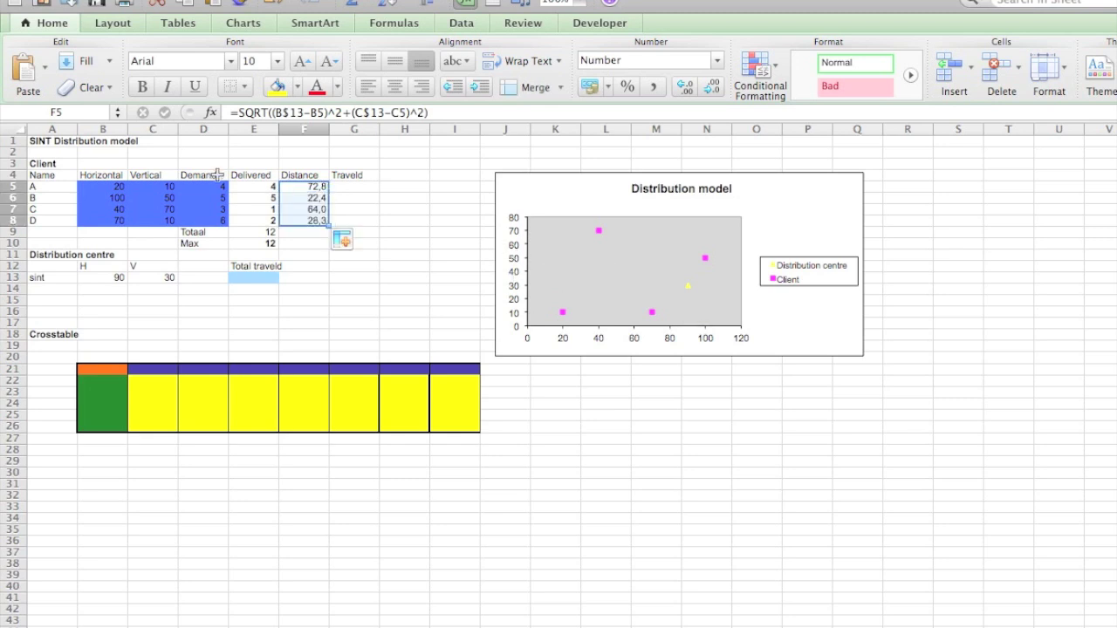
Enter =F5*E5 in G5 and fill it down to G8 (291,2, 111,8, 64,0, 56,6)
click(369, 186)
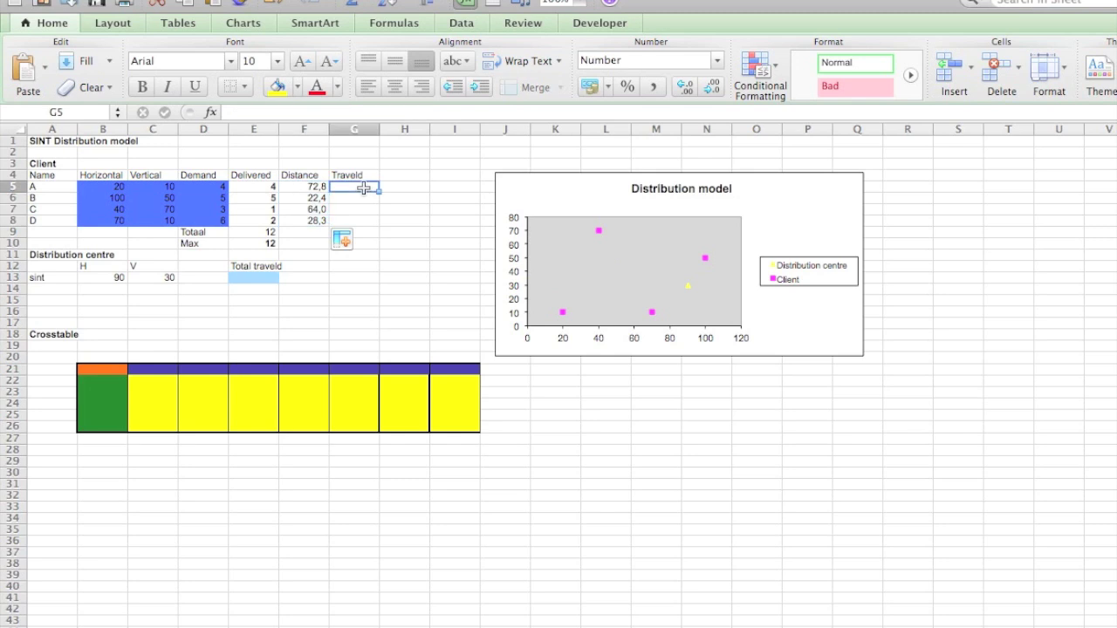
text(=)
click(319, 186)
click(319, 187)
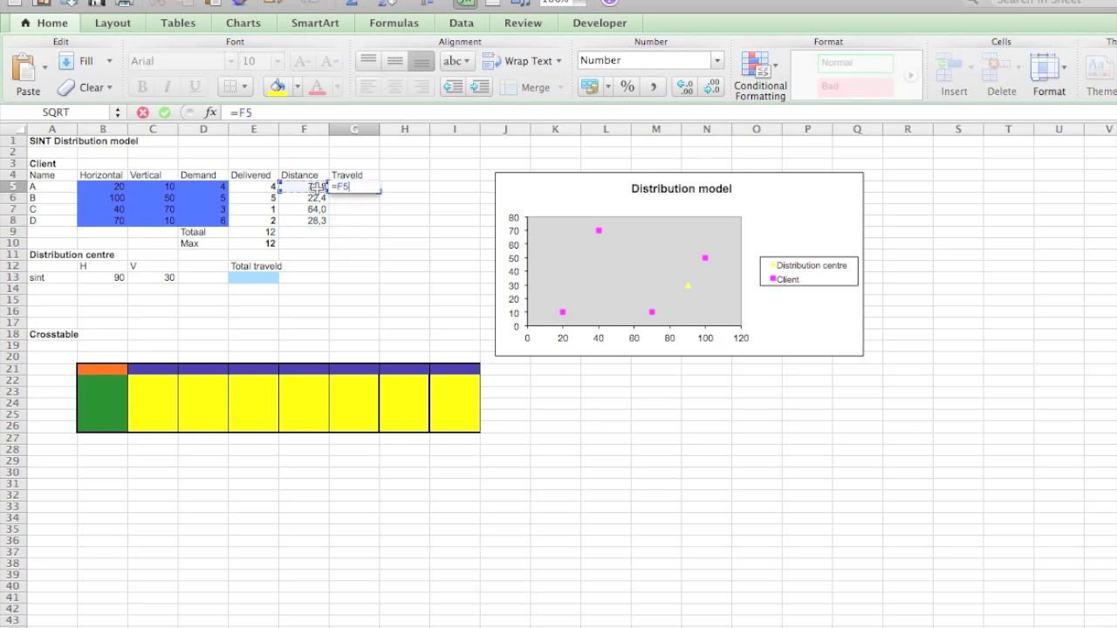
text(*)
click(257, 189)
key(Return)
key(Up)
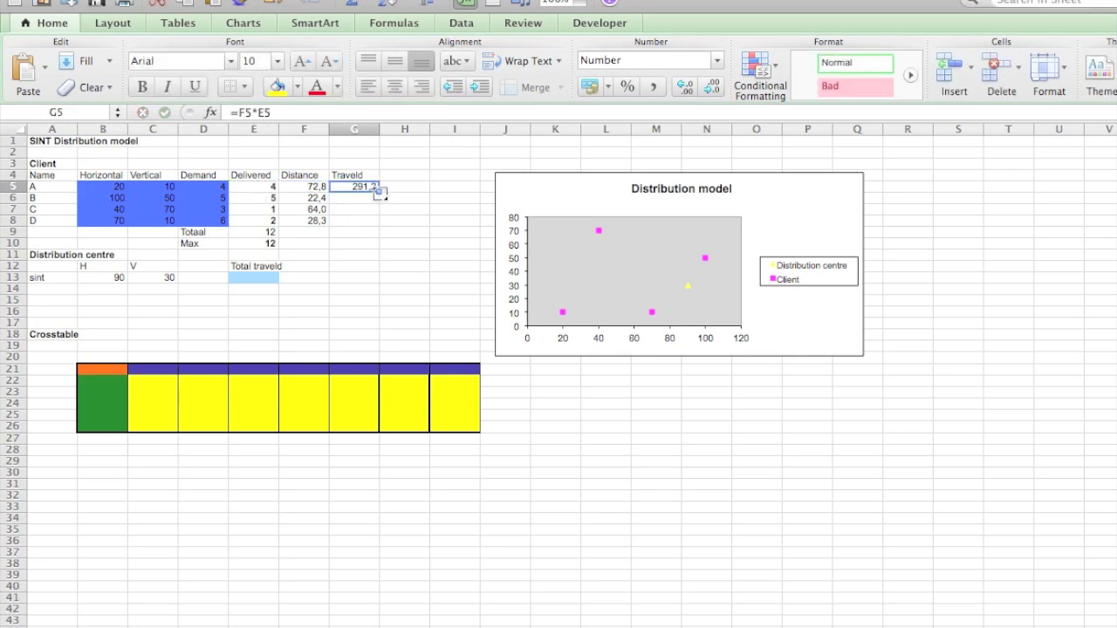
drag(377, 190, 372, 227)
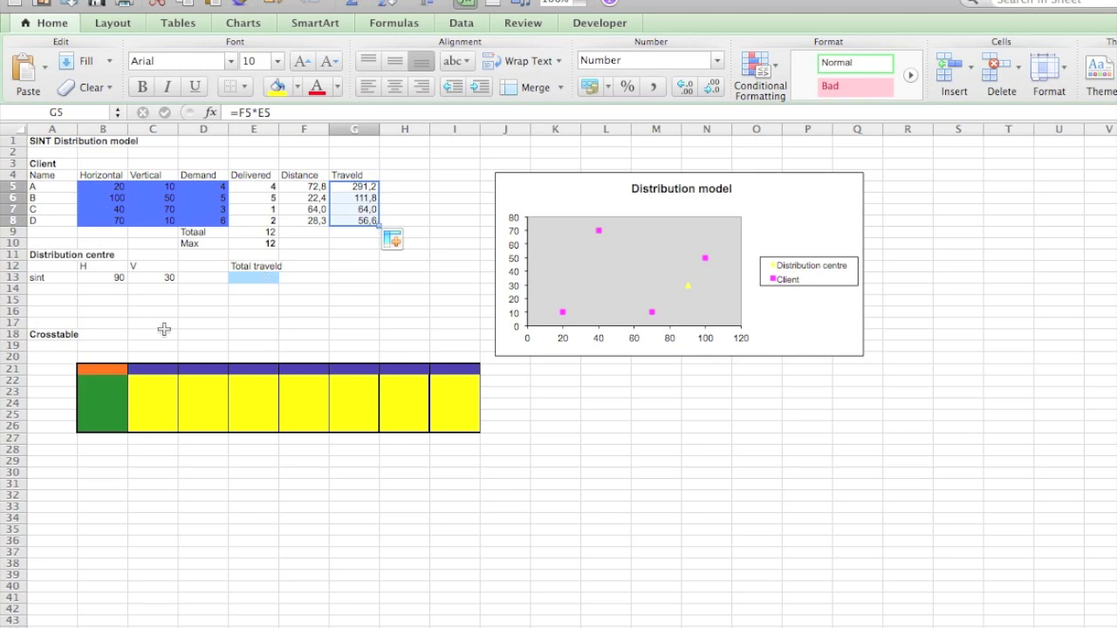
Enter =SUM(G5:G8) in E13 so Total traveld shows 523,6
click(256, 274)
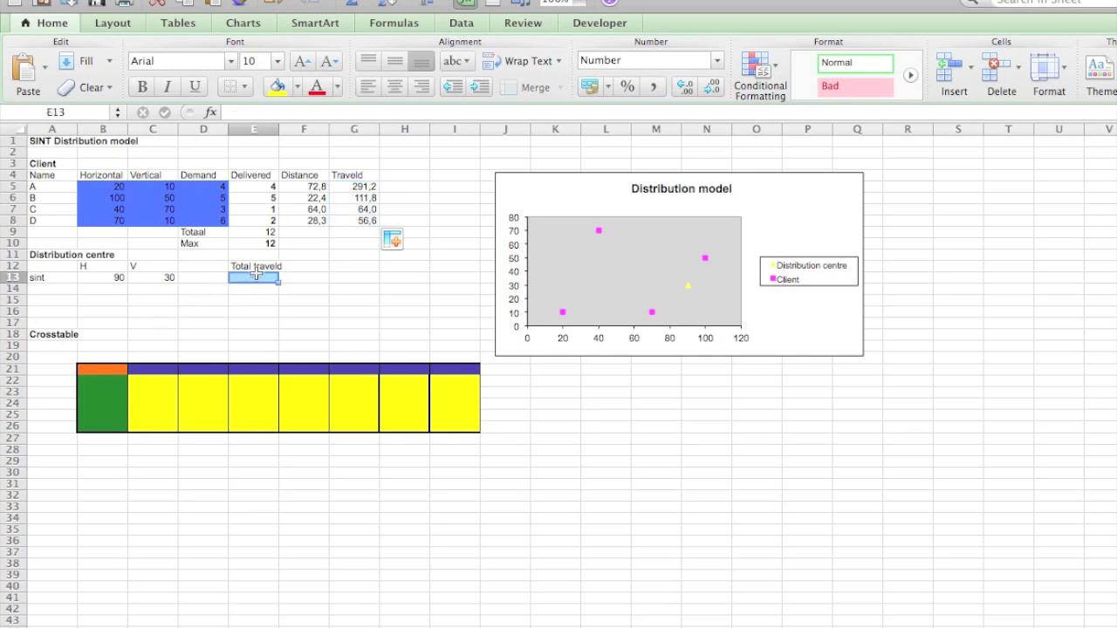
text(=)
text(SQRT)
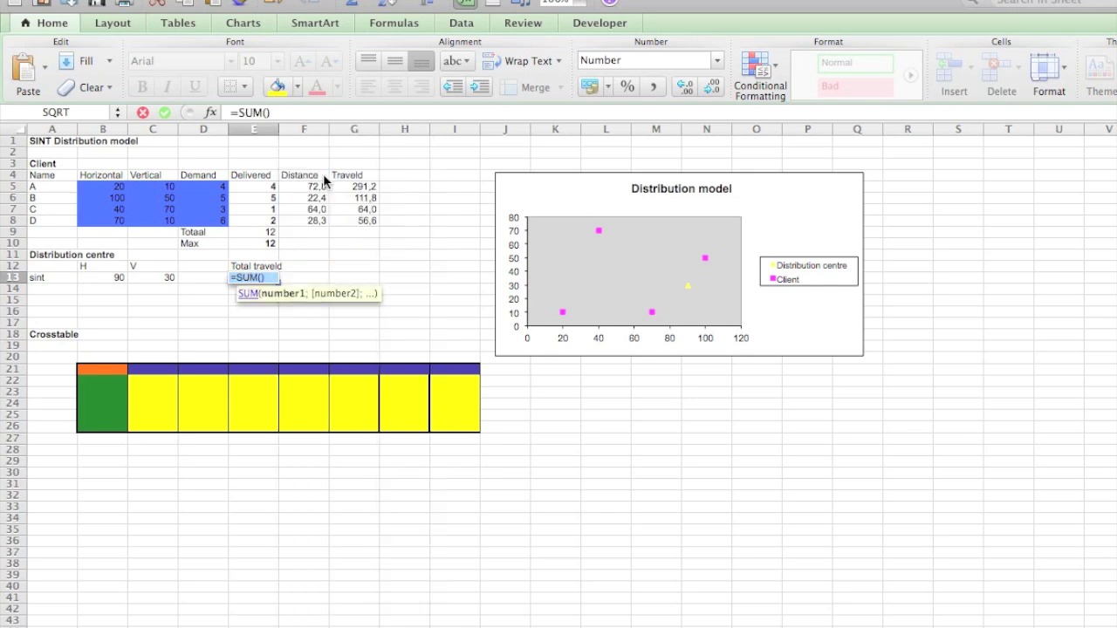
double_click(316, 172)
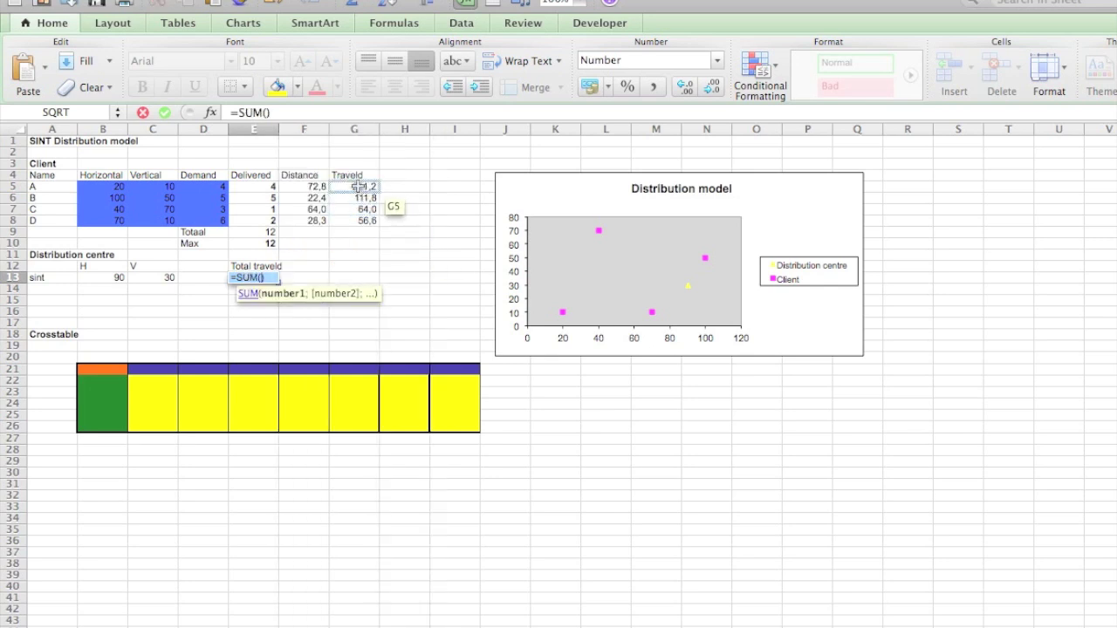
drag(359, 187, 358, 223)
key(Return)
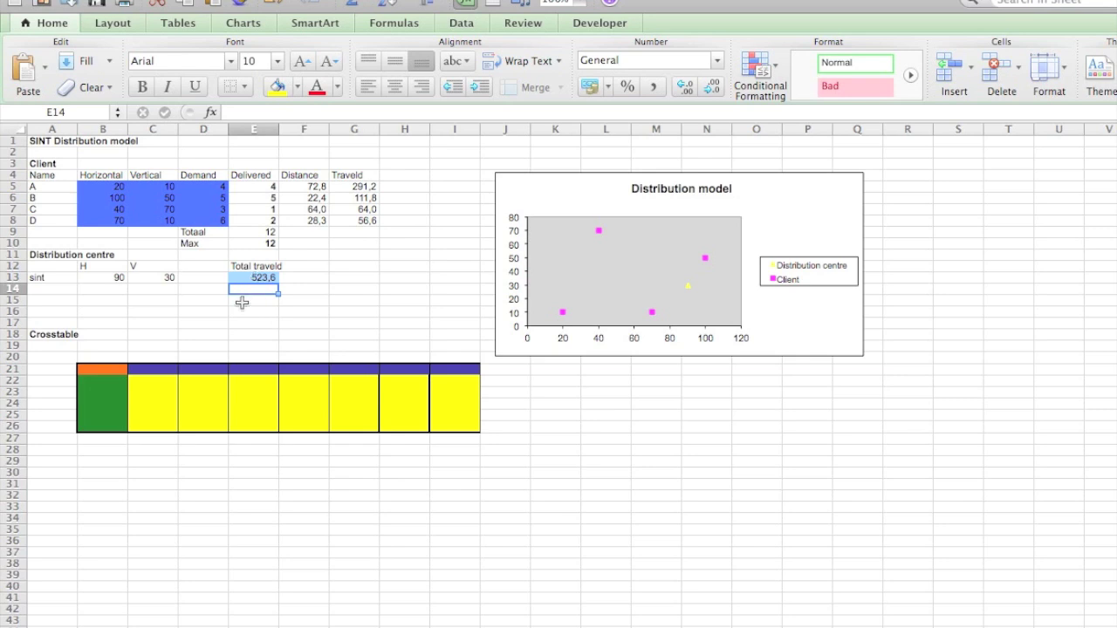
Link the crosstable corner B21 to Total traveld with =E13
click(87, 369)
text(=)
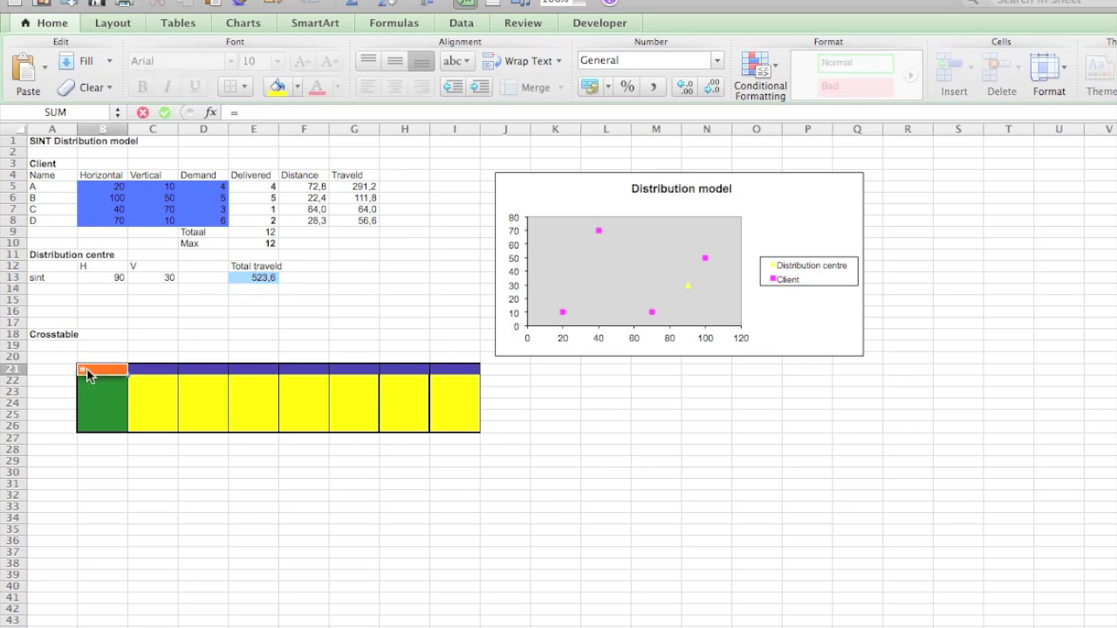
click(259, 276)
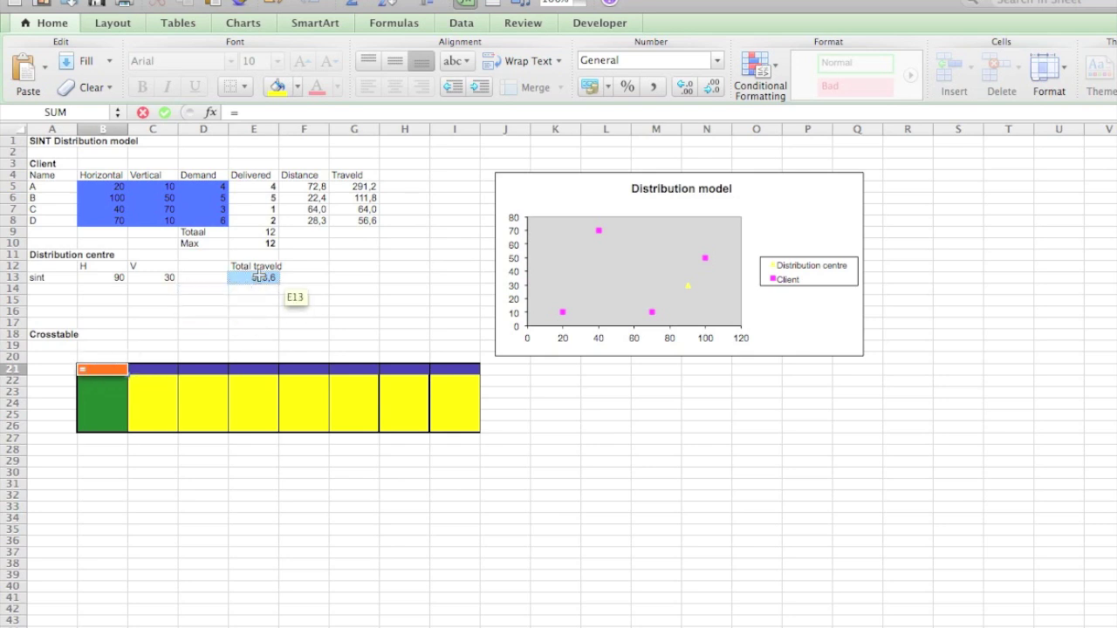
key(Return)
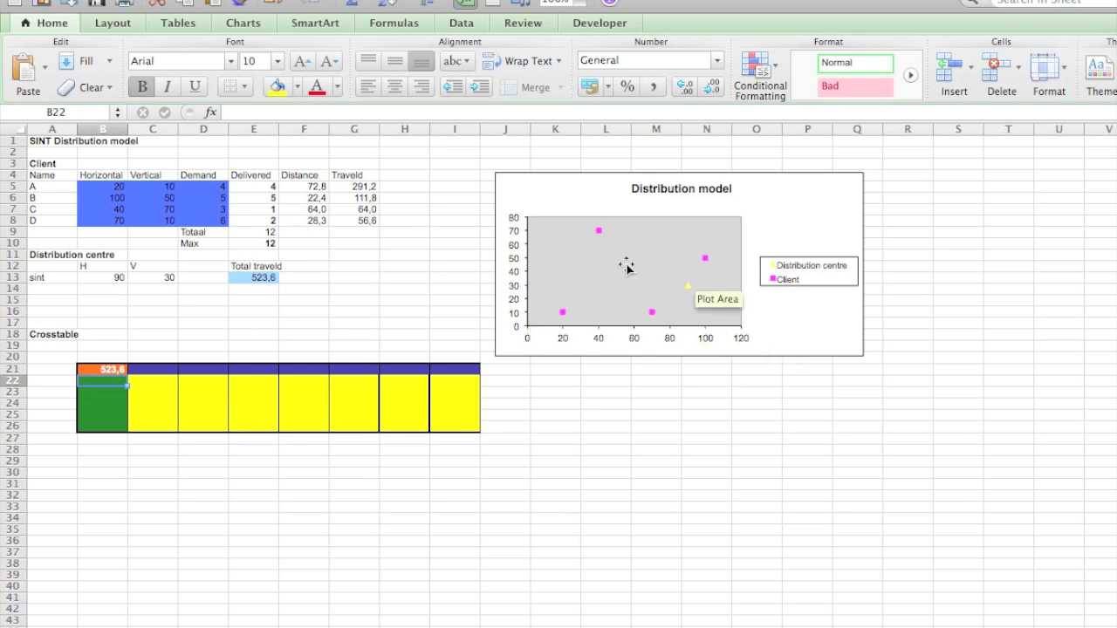
Set I21 to 100 and fill =I21-10 leftward from H21 to C21, giving headers 40 to 100
click(458, 371)
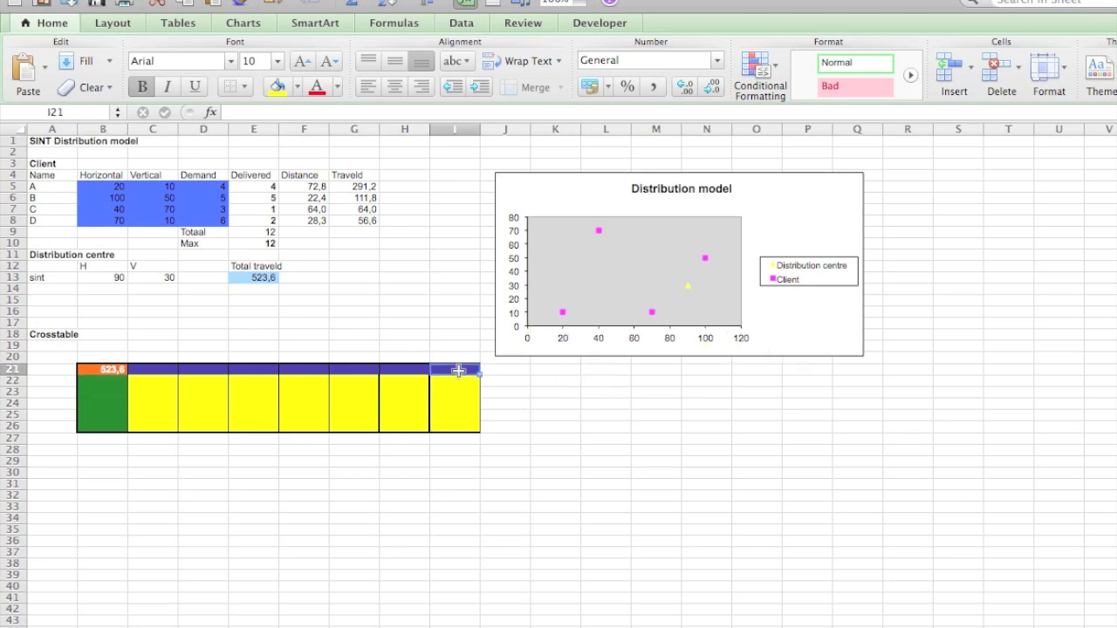
text(100)
key(Return)
click(458, 370)
key(Left)
text(=)
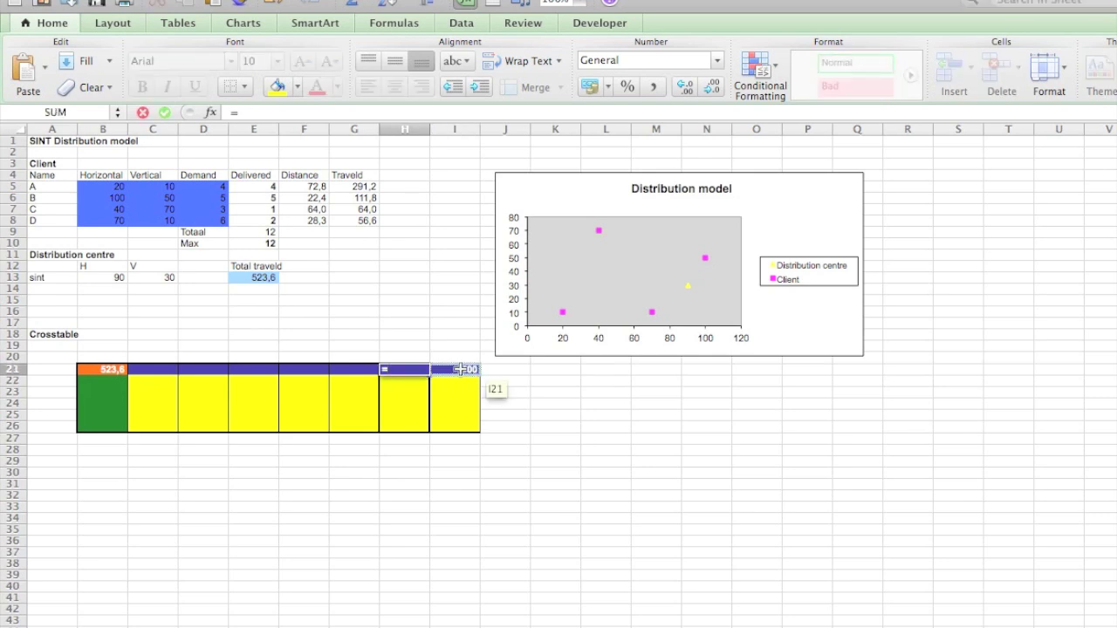
click(459, 370)
text(-10)
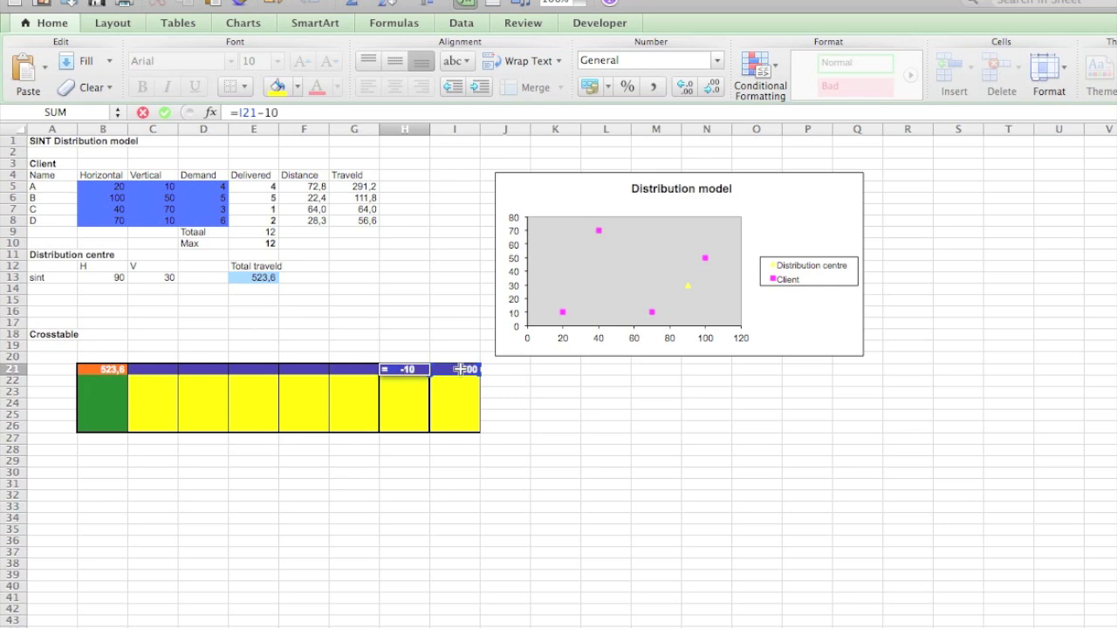
key(Return)
click(460, 369)
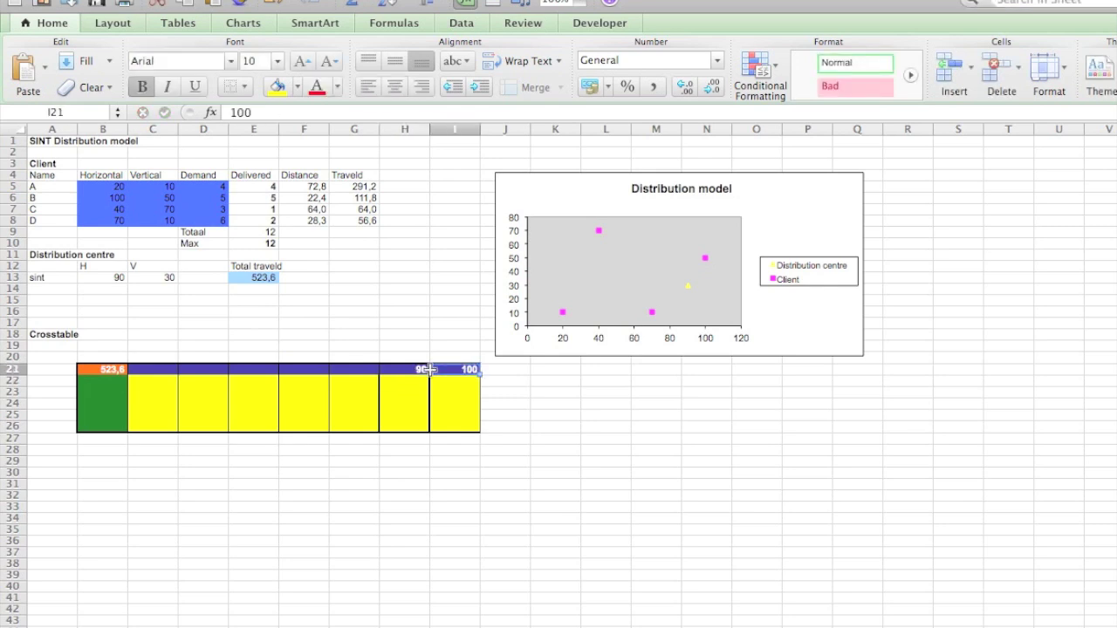
click(425, 369)
drag(428, 373, 152, 373)
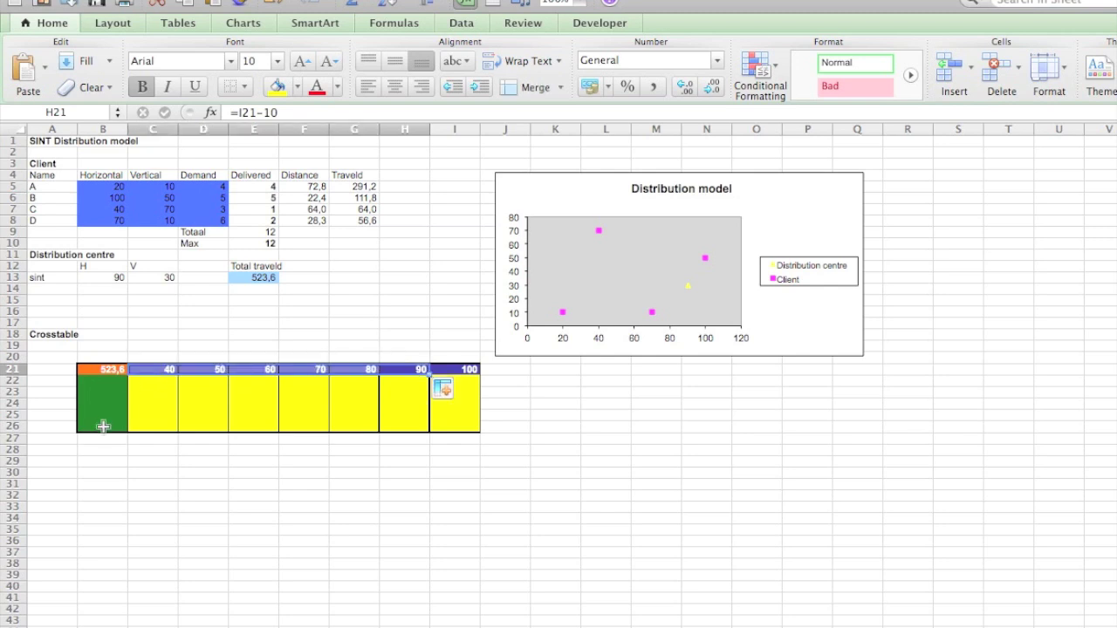
Enter 20 in B22 and fill =B22+10 down to B26 for row labels 20 to 60, then select B21:I26
click(105, 384)
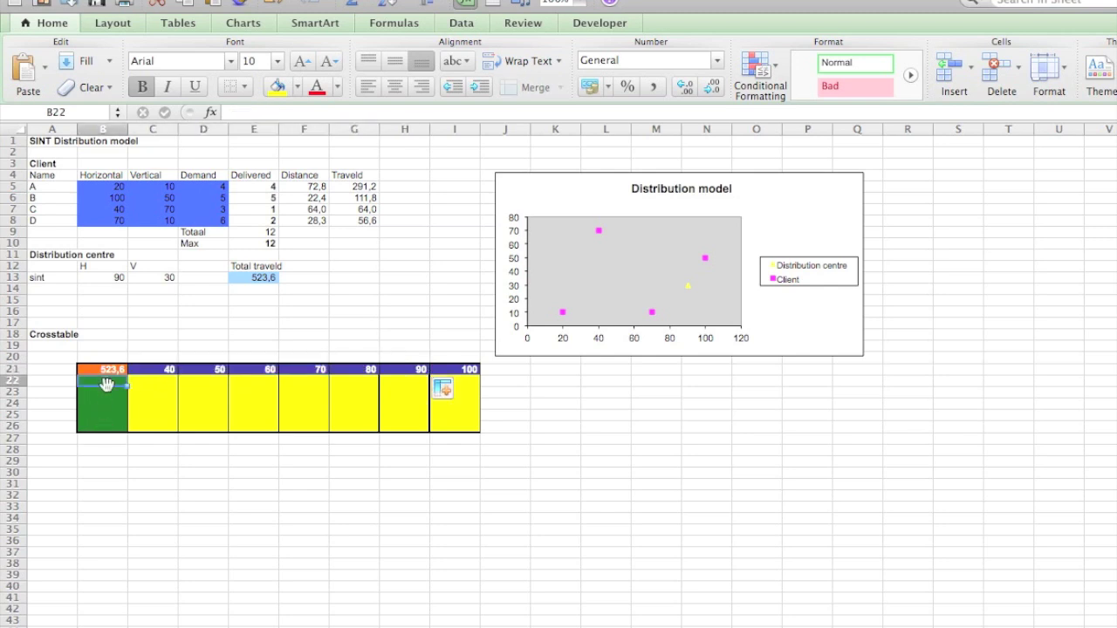
text(20)
key(Return)
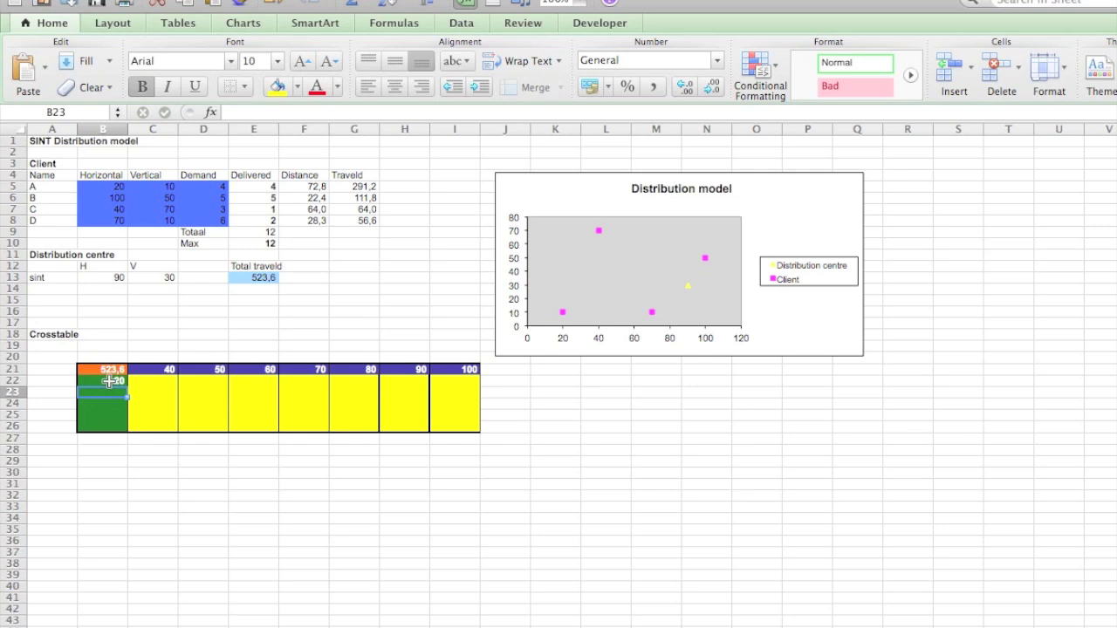
text(=)
click(107, 381)
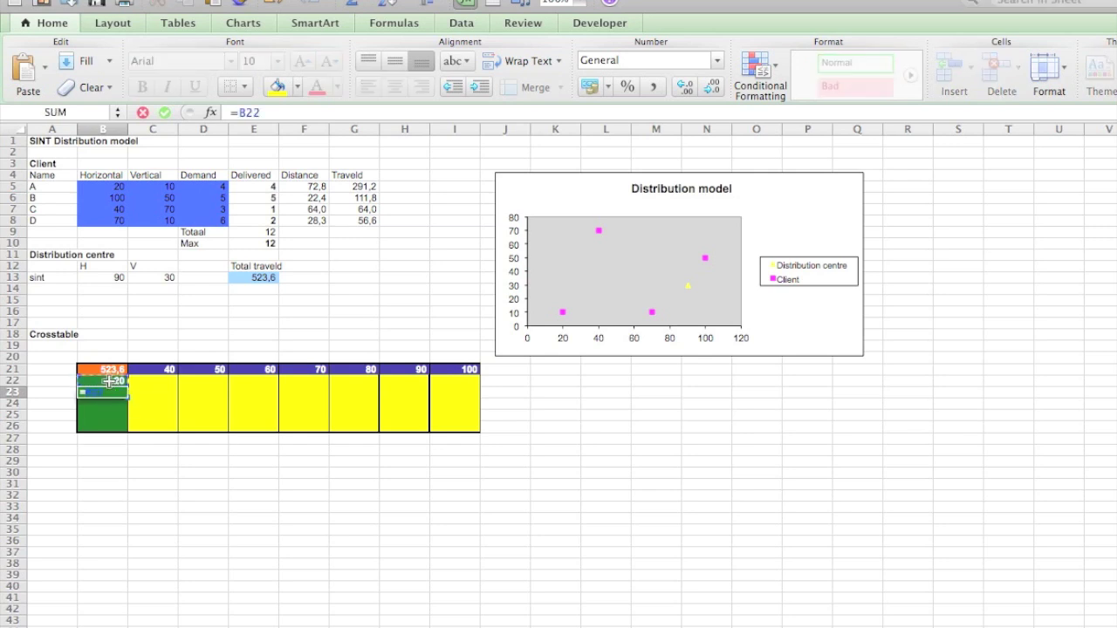
text(+10)
key(Return)
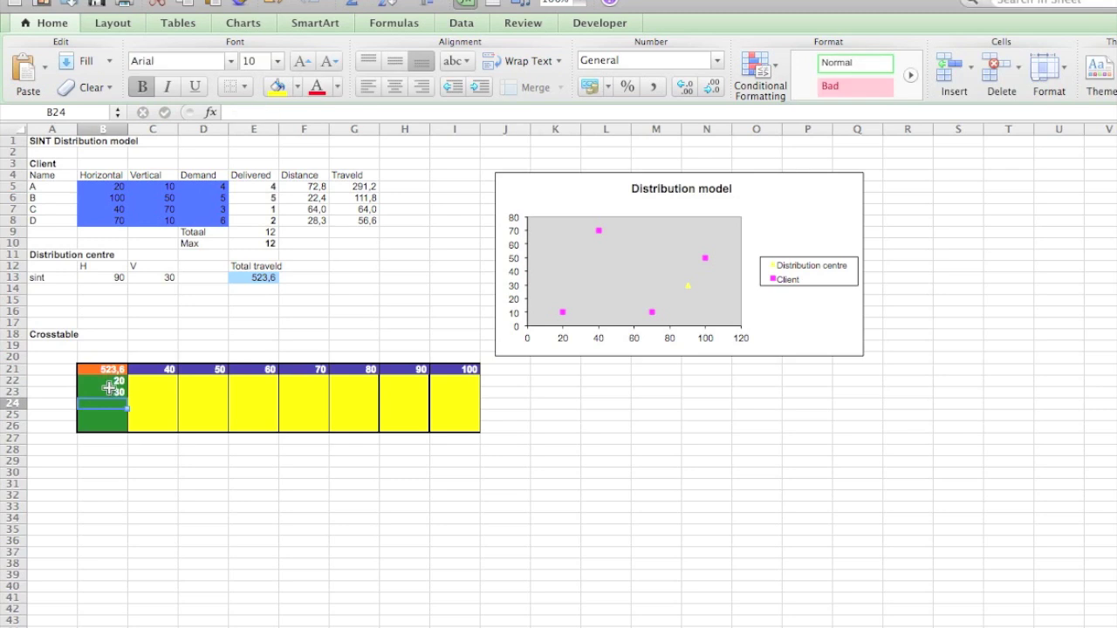
click(109, 391)
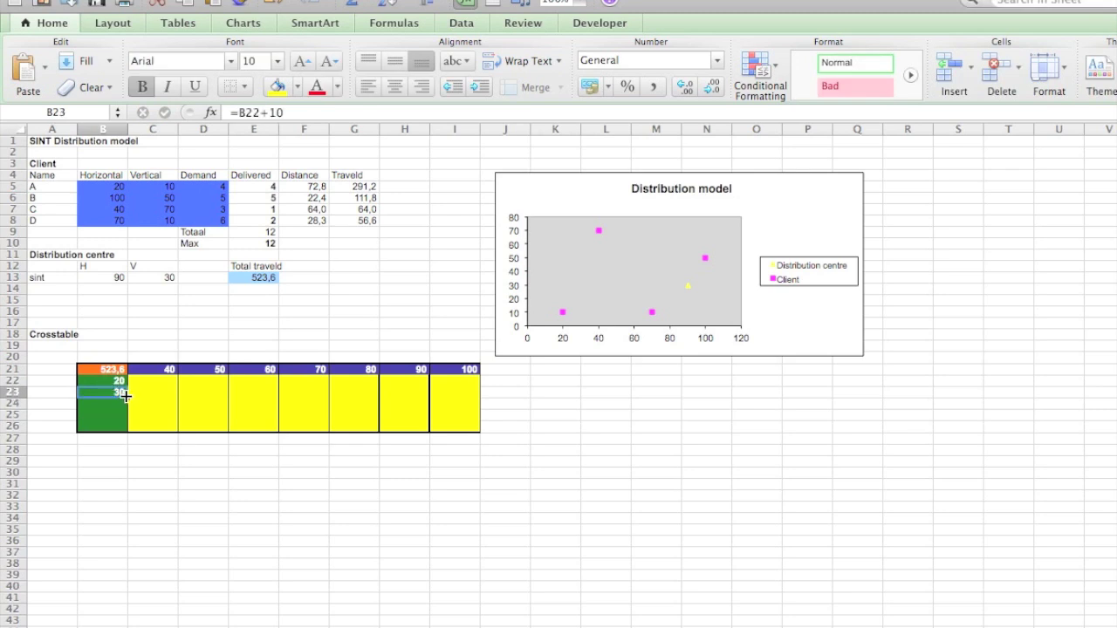
drag(127, 400, 124, 431)
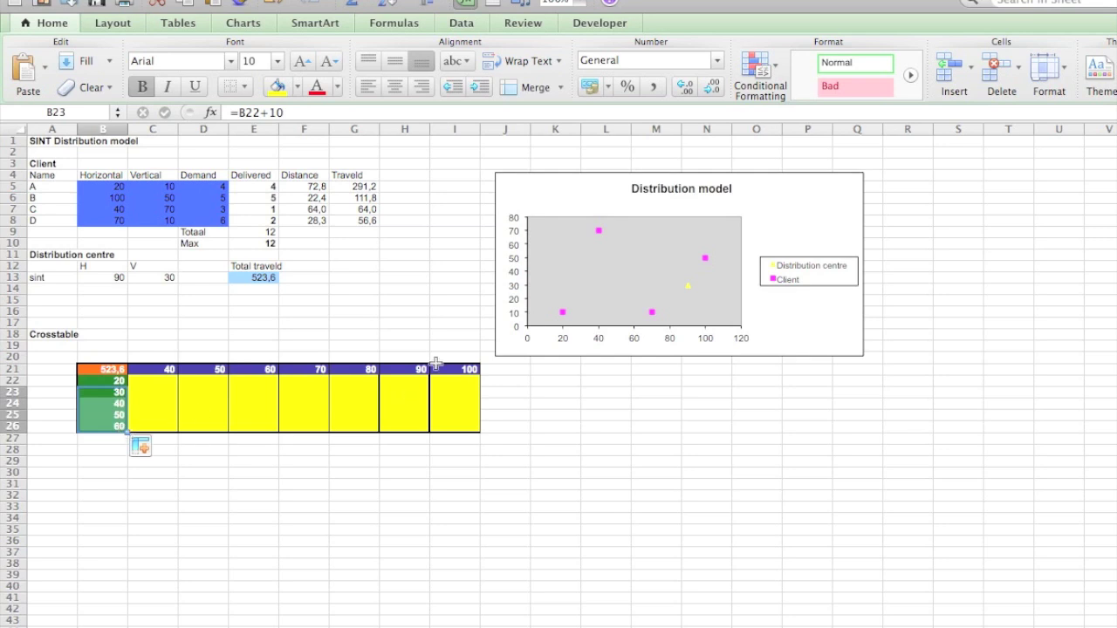
click(338, 483)
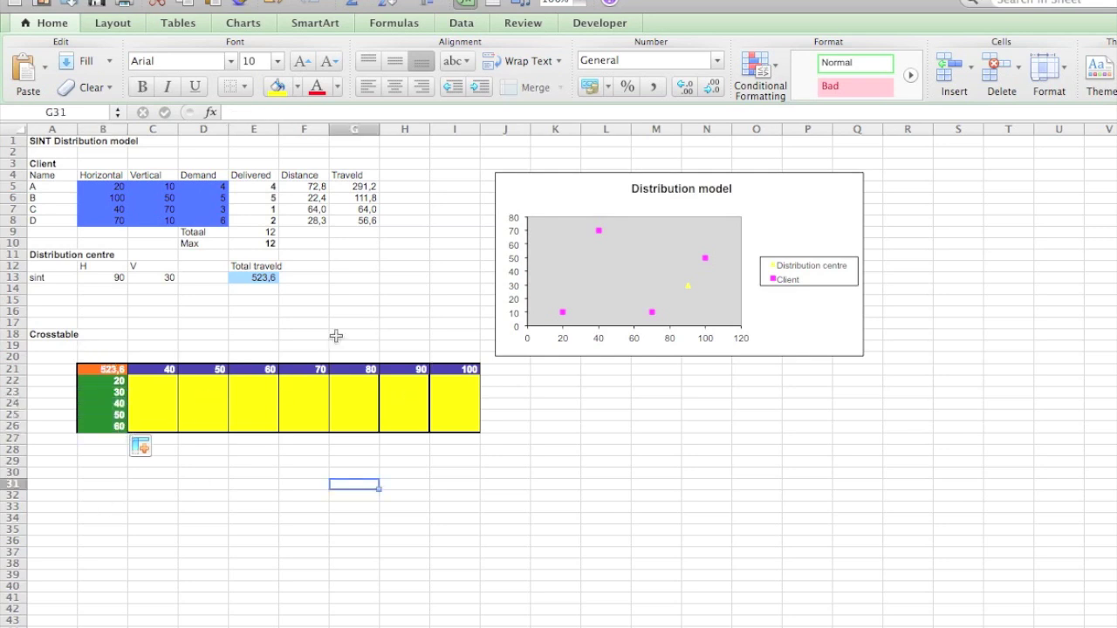
drag(103, 369, 471, 428)
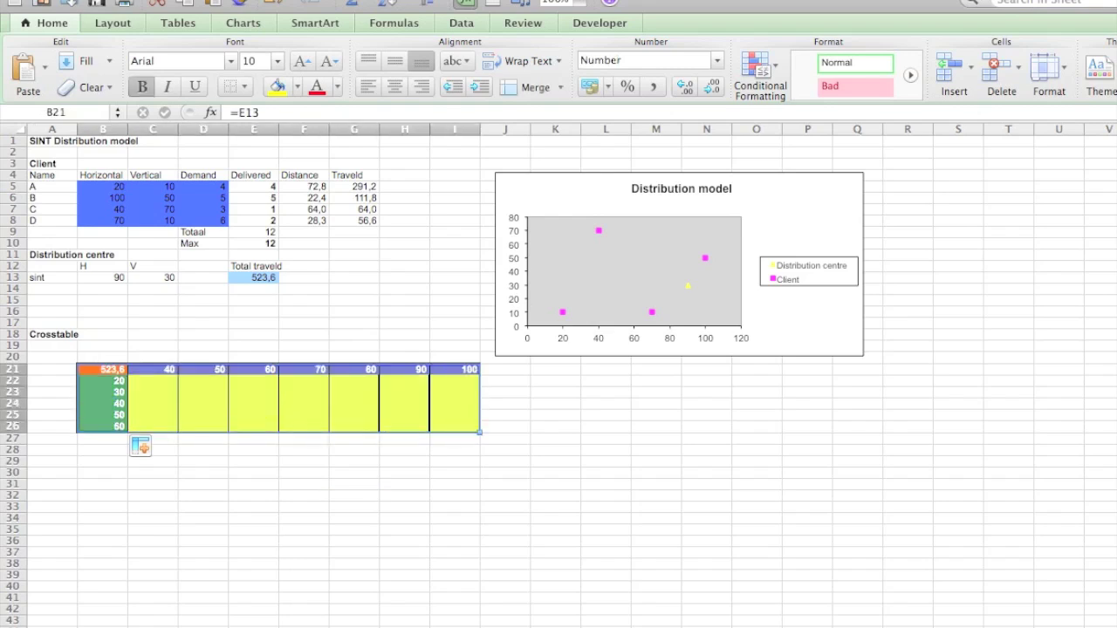
Create a data table on B21:I26 with row input cell $B$13 and column input cell $C$13
click(428, 1)
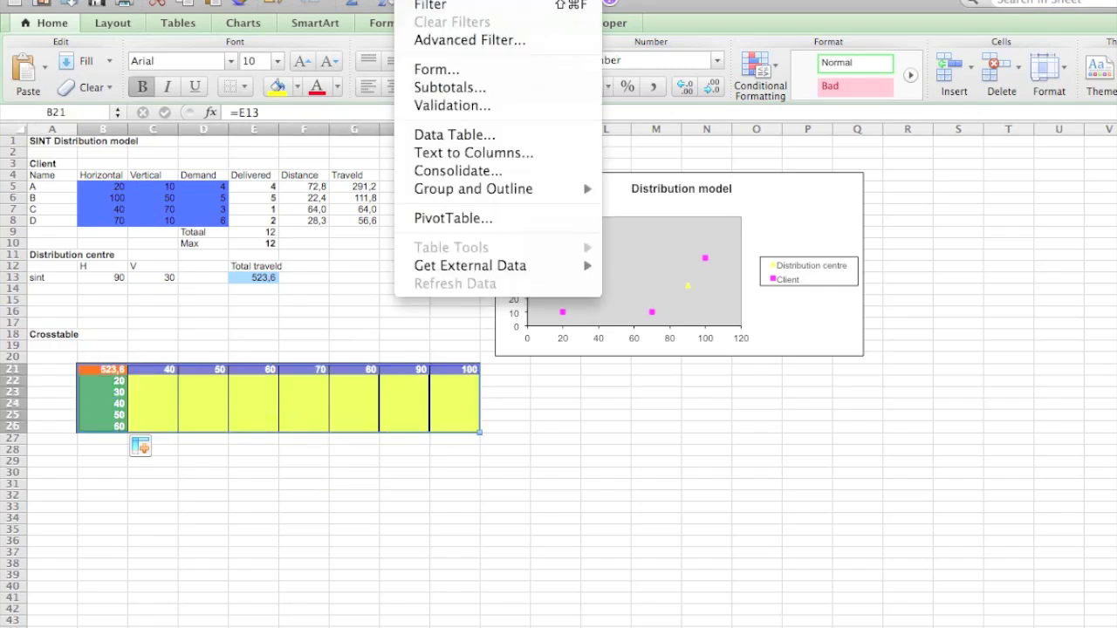
click(477, 137)
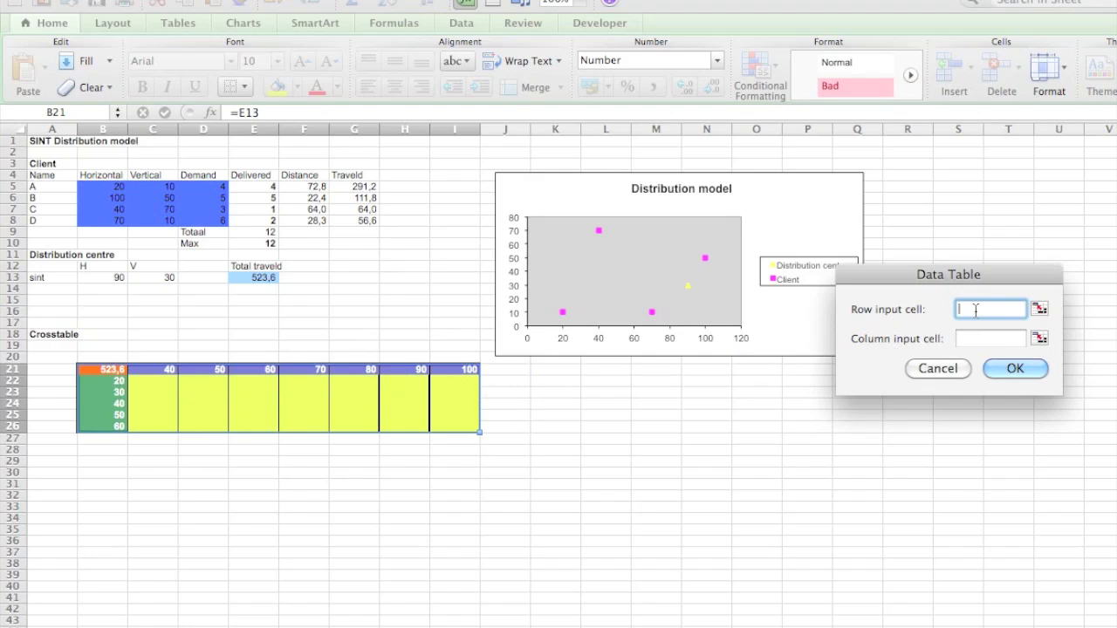
click(91, 277)
key(Tab)
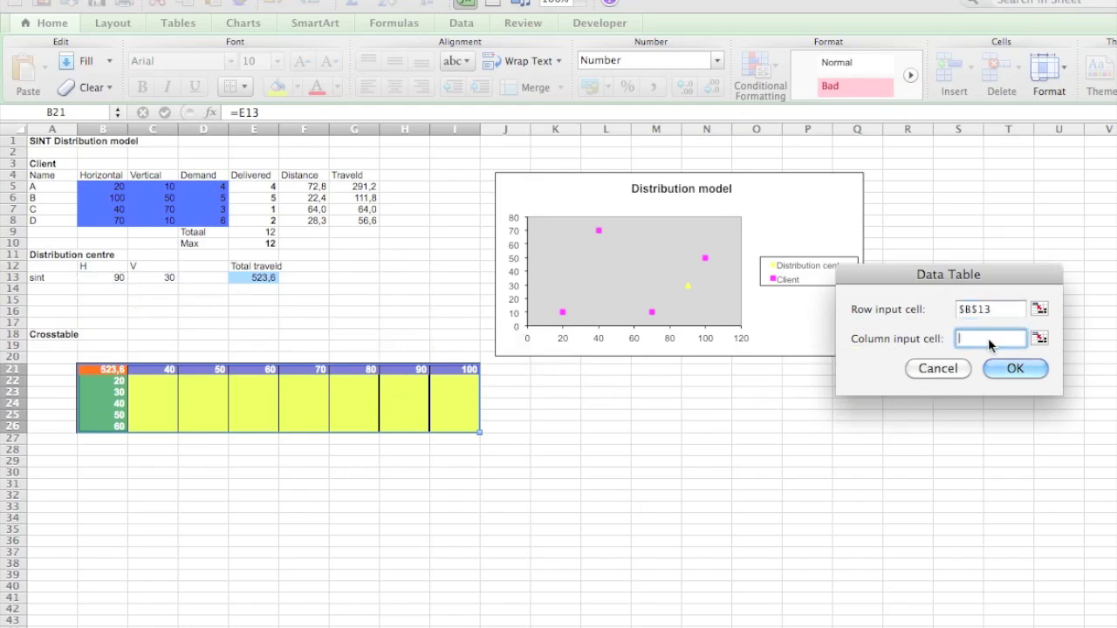
click(145, 277)
click(1038, 369)
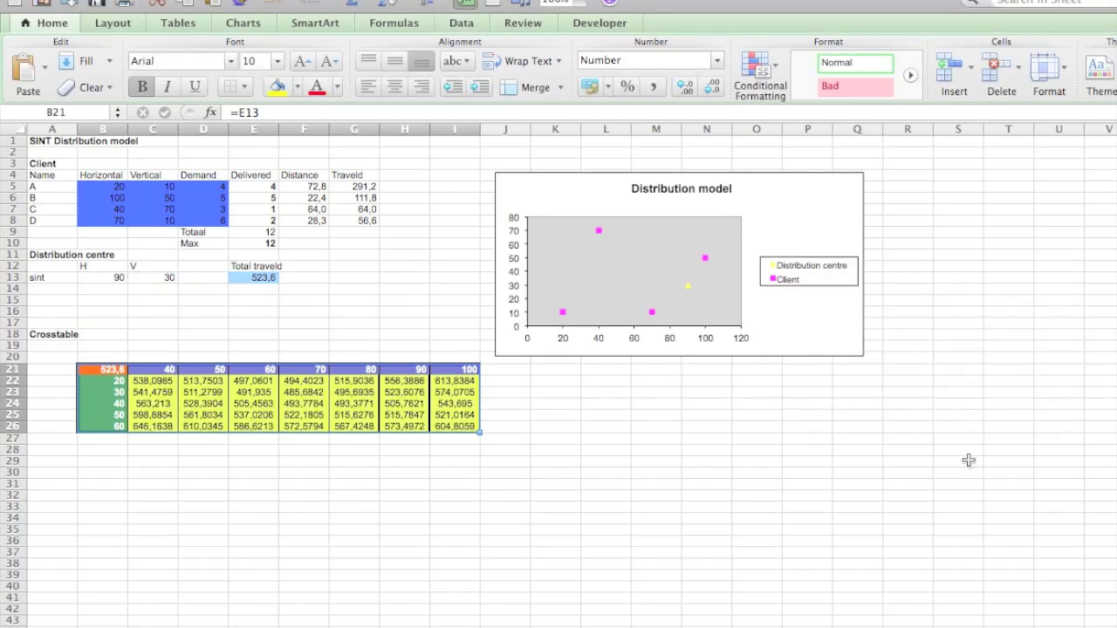
click(648, 597)
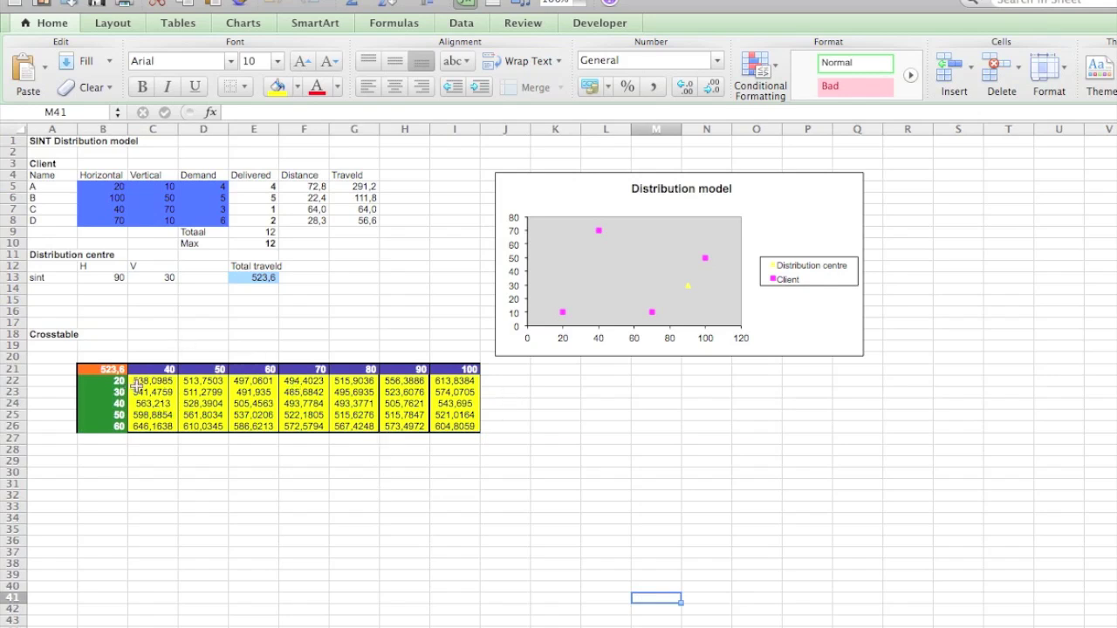
drag(137, 381, 462, 426)
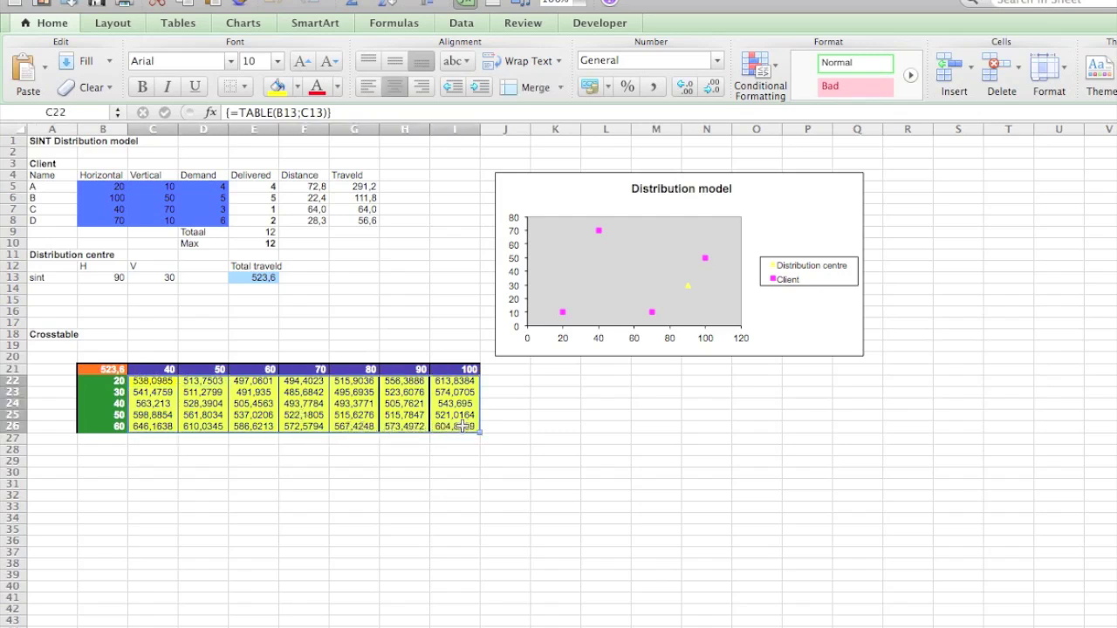
Insert a 3-D surface chart of C22:I26, enlarge its plot area, and move it below the crosstable
click(242, 24)
click(333, 69)
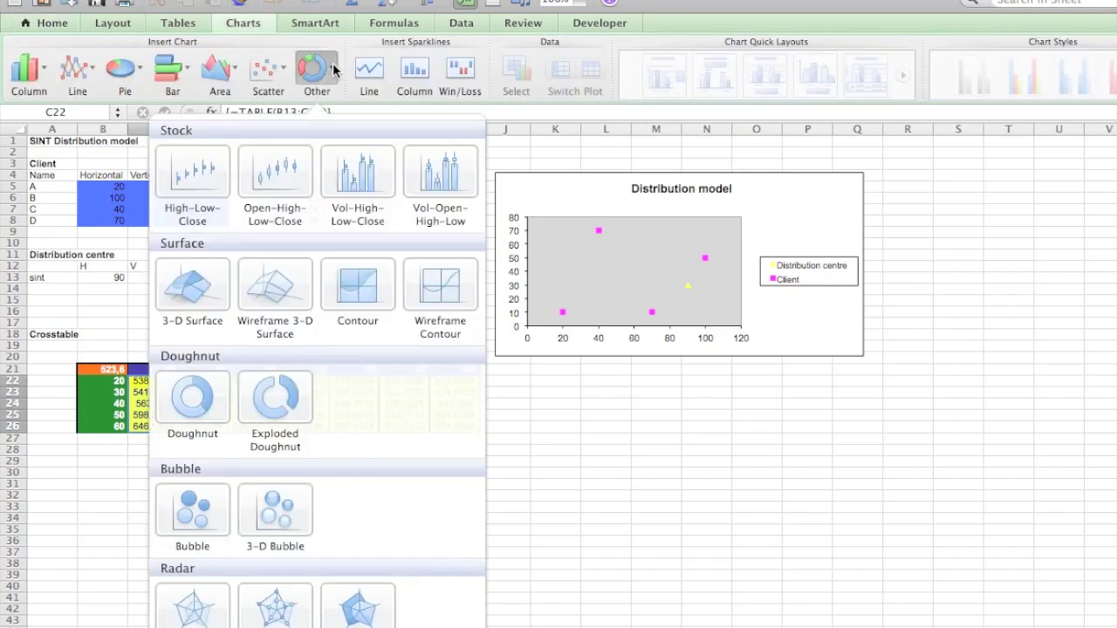
click(194, 294)
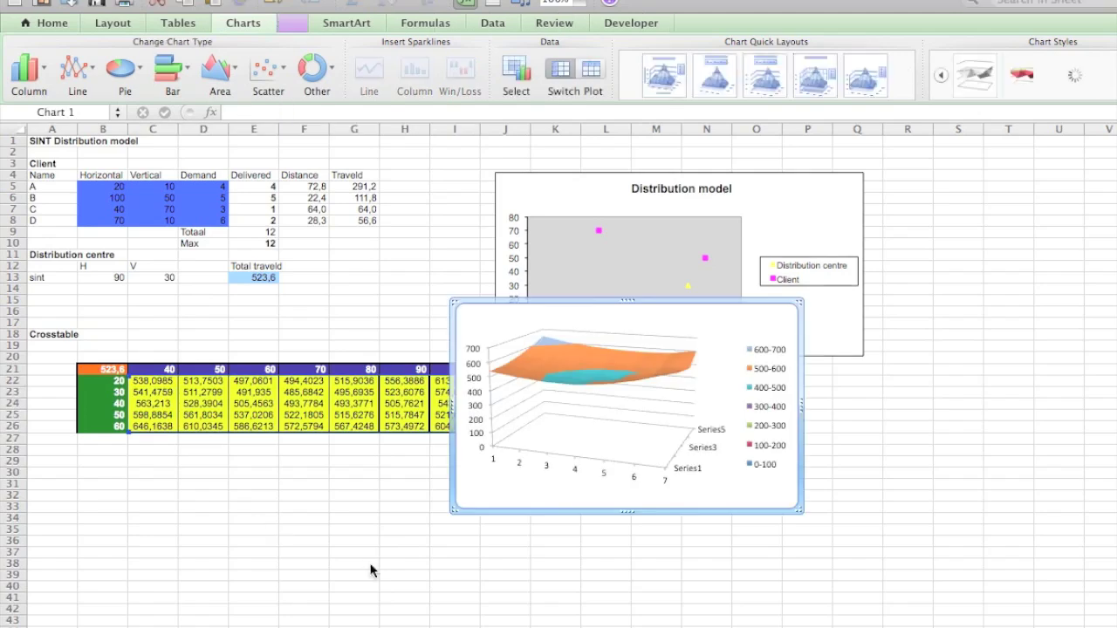
click(645, 410)
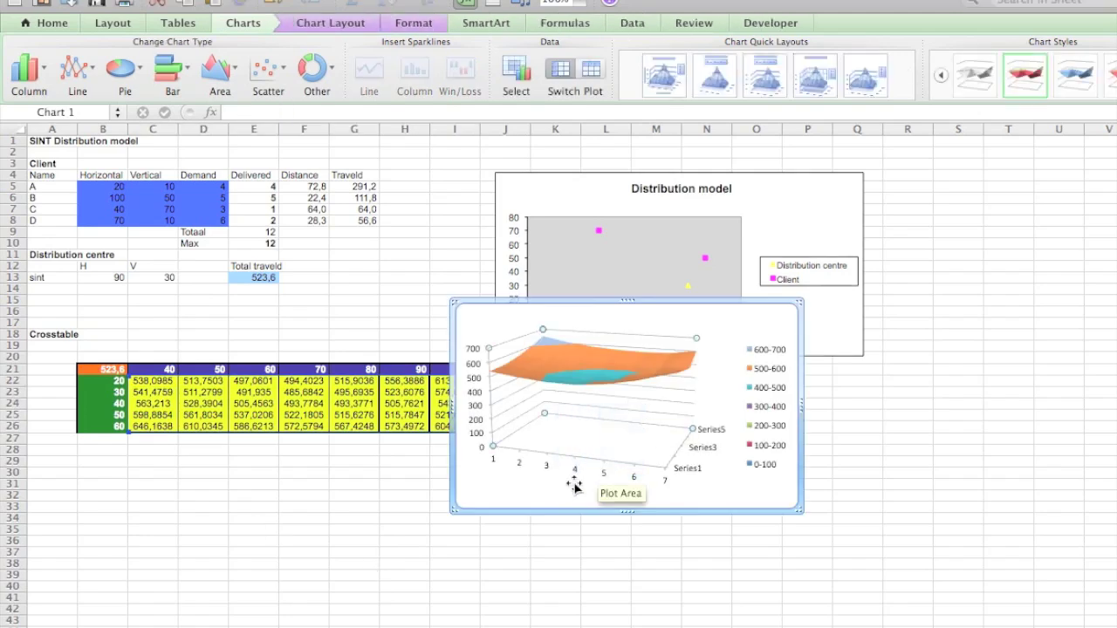
drag(575, 487, 703, 471)
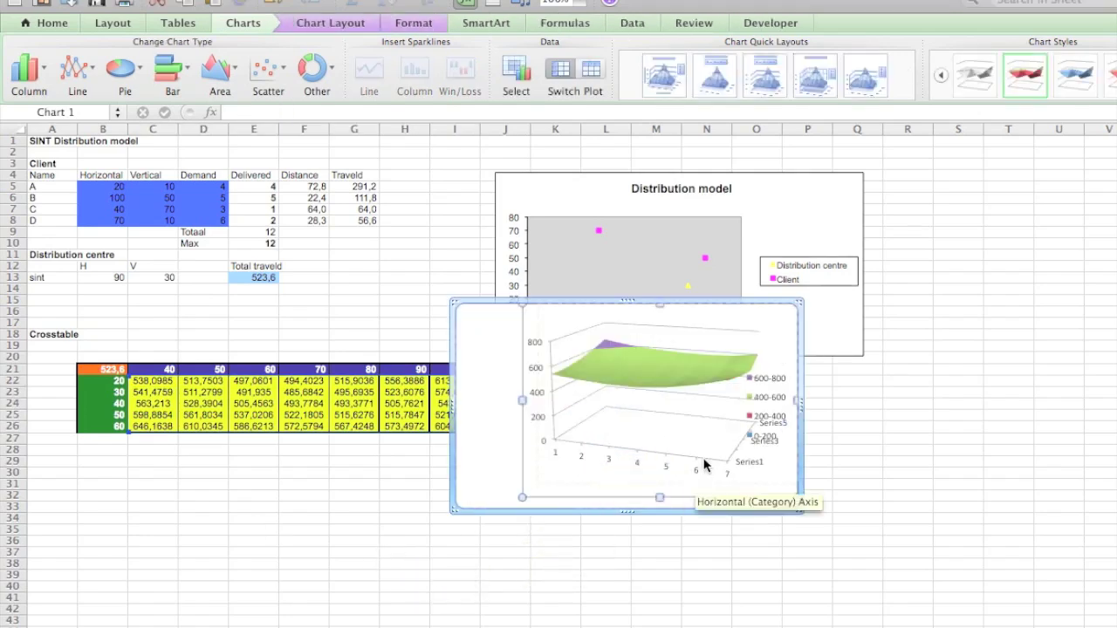
drag(538, 394, 459, 413)
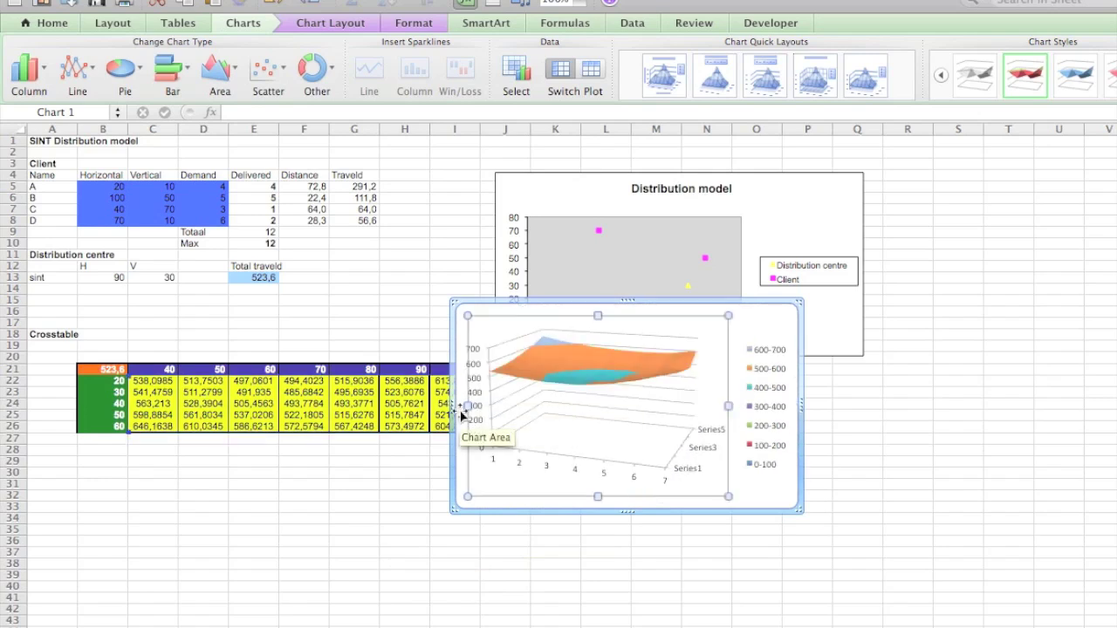
drag(789, 326, 620, 511)
scroll(392, 520, down, 5)
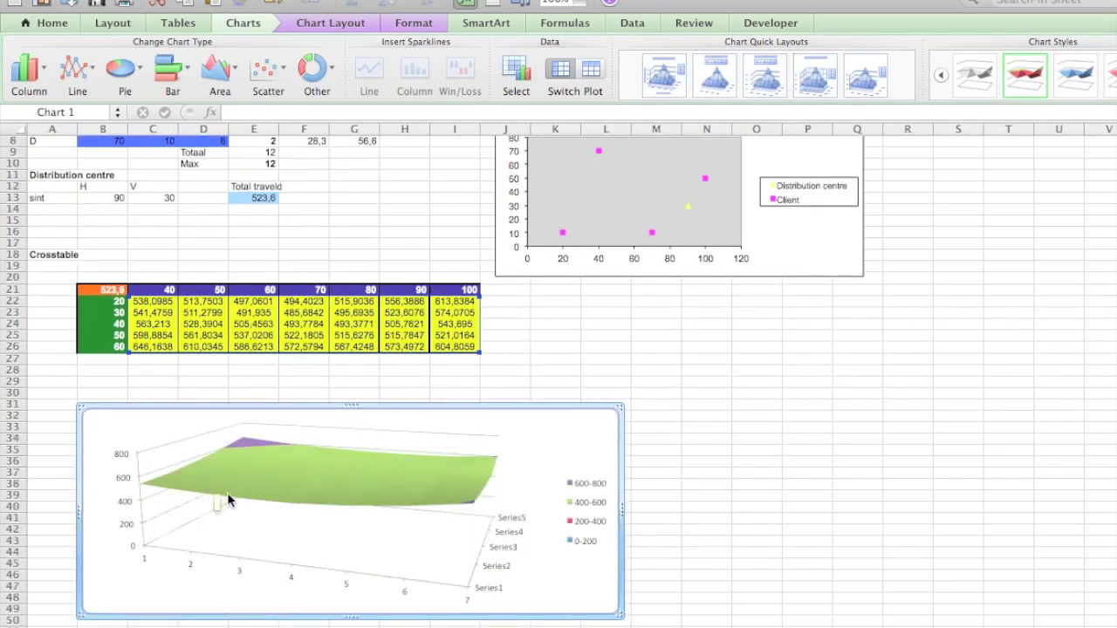
Set the surface chart's vertical axis scale to a minimum of 450 and a maximum of 650
click(134, 479)
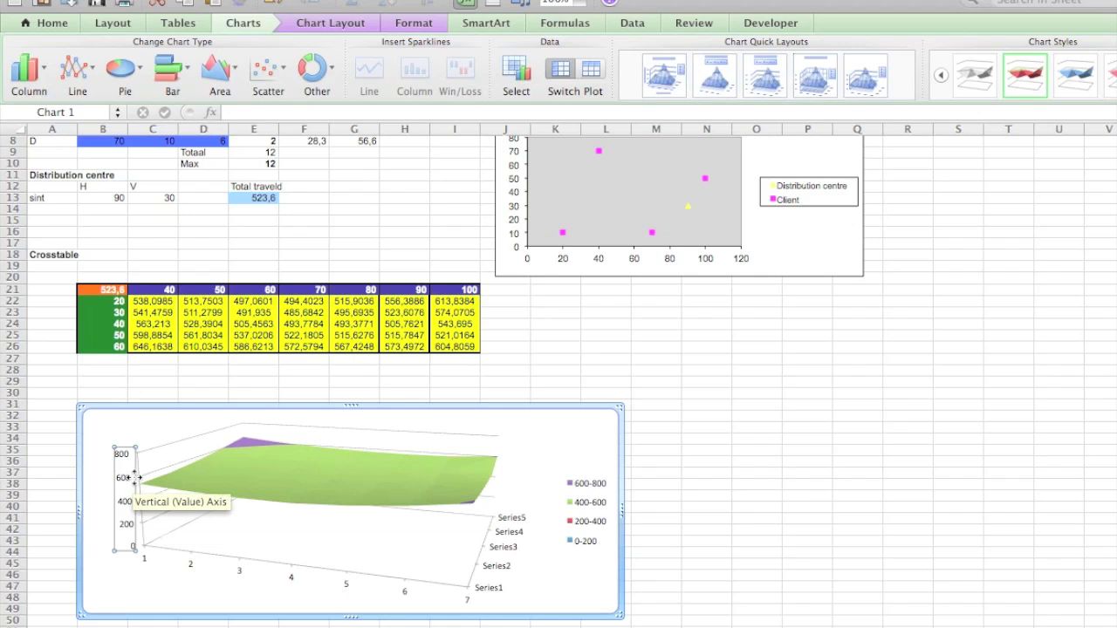
right_click(135, 477)
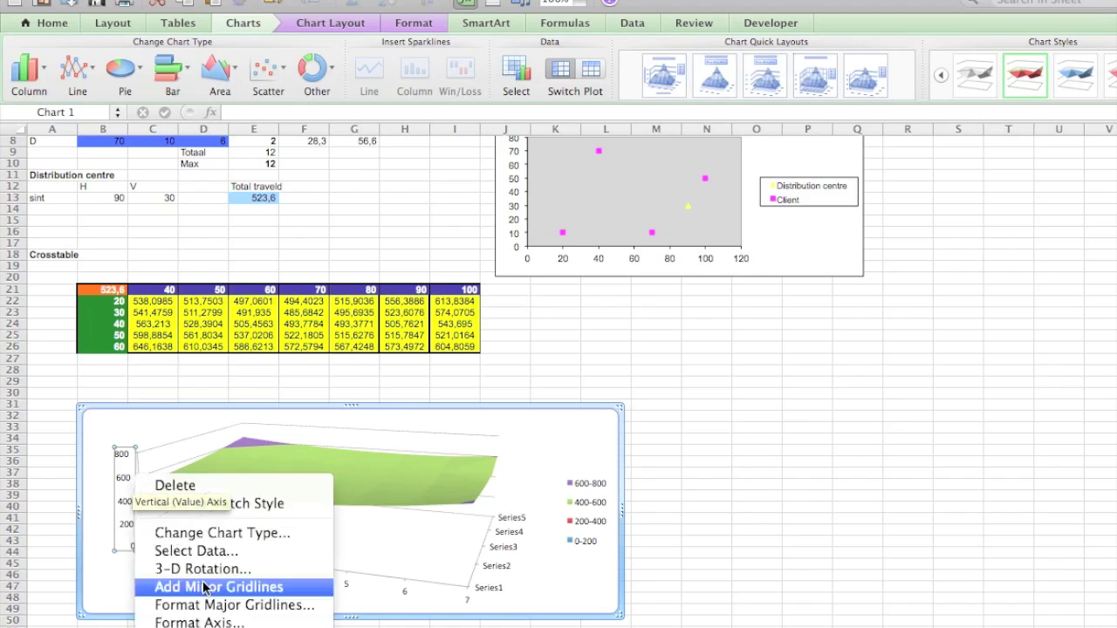
click(249, 621)
click(613, 17)
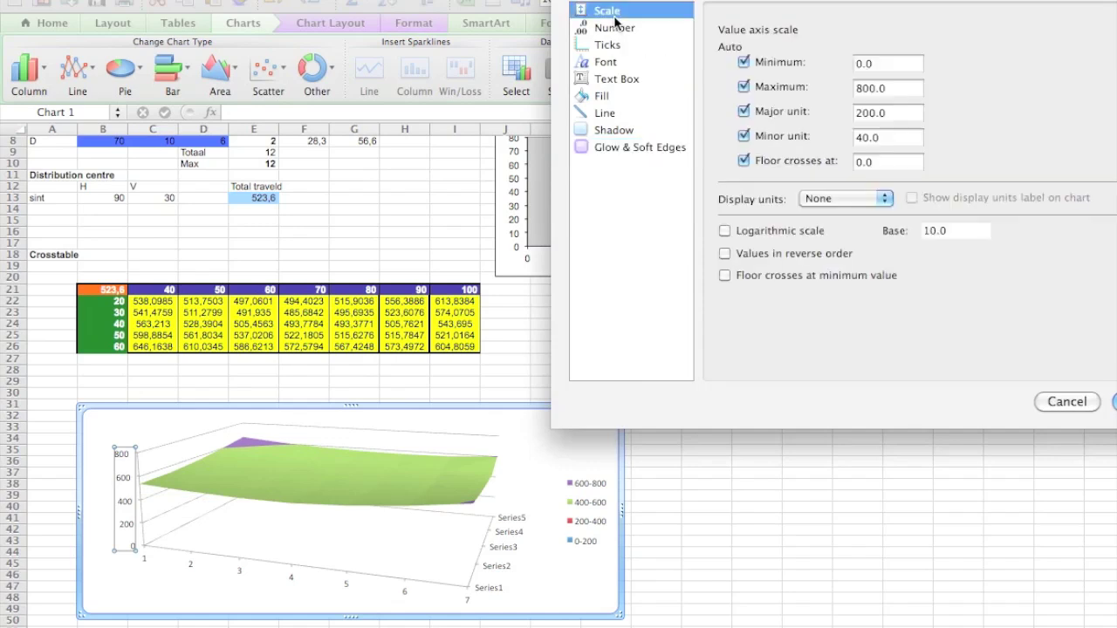
click(870, 88)
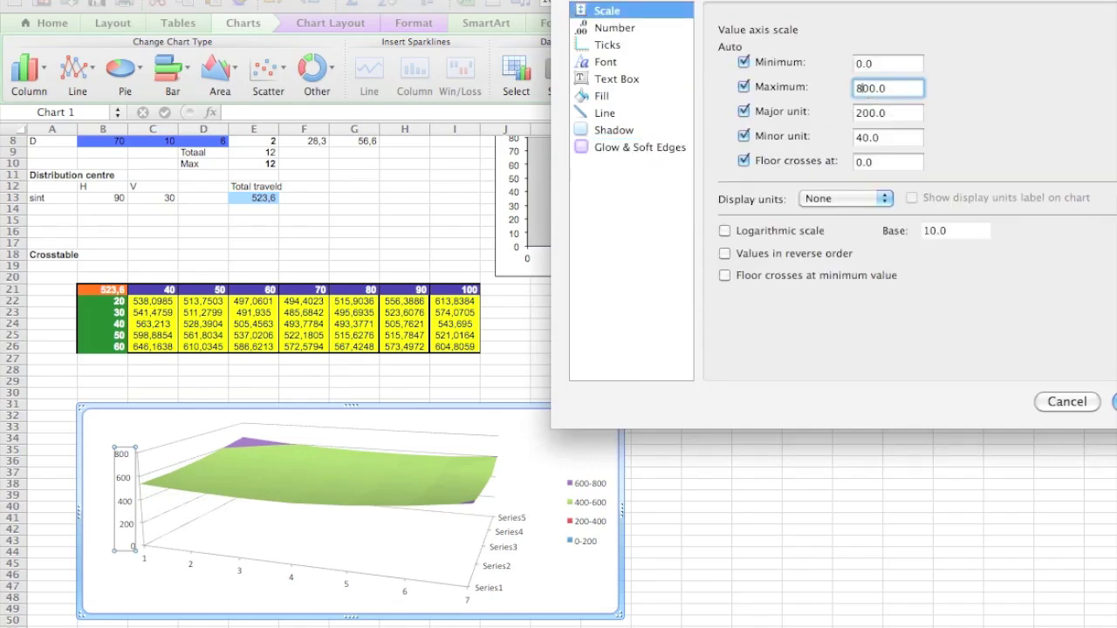
click(875, 63)
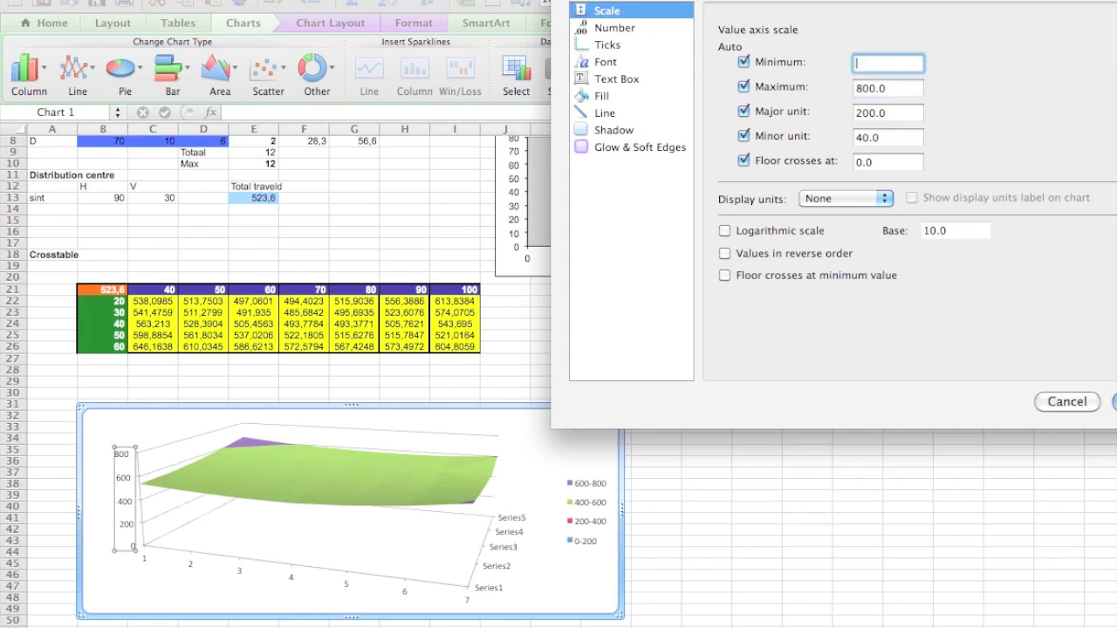
text(650)
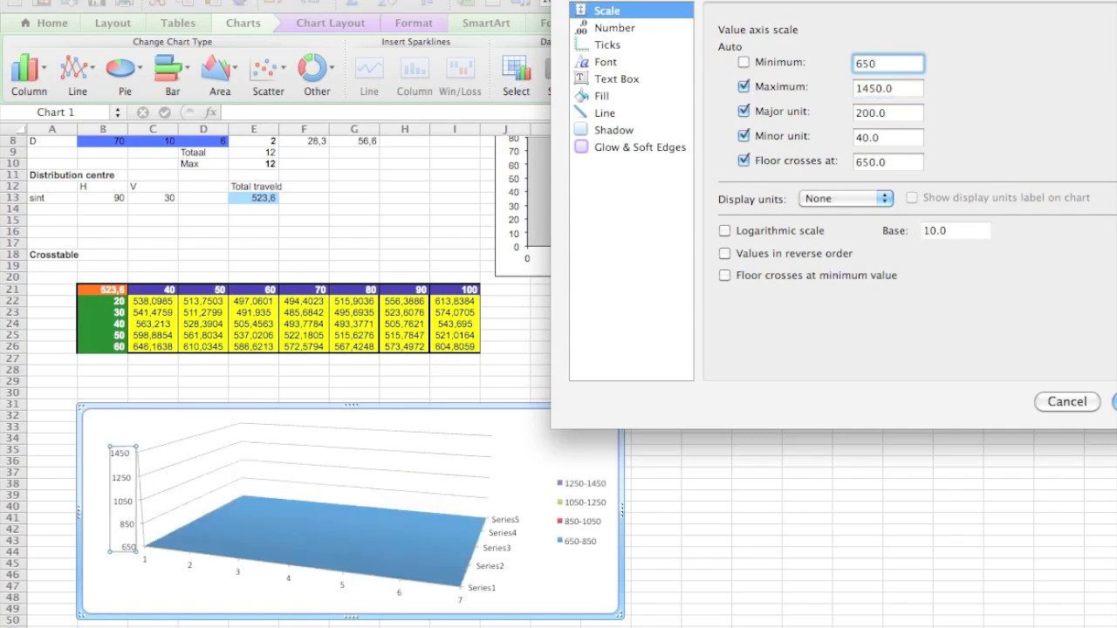
key(Tab)
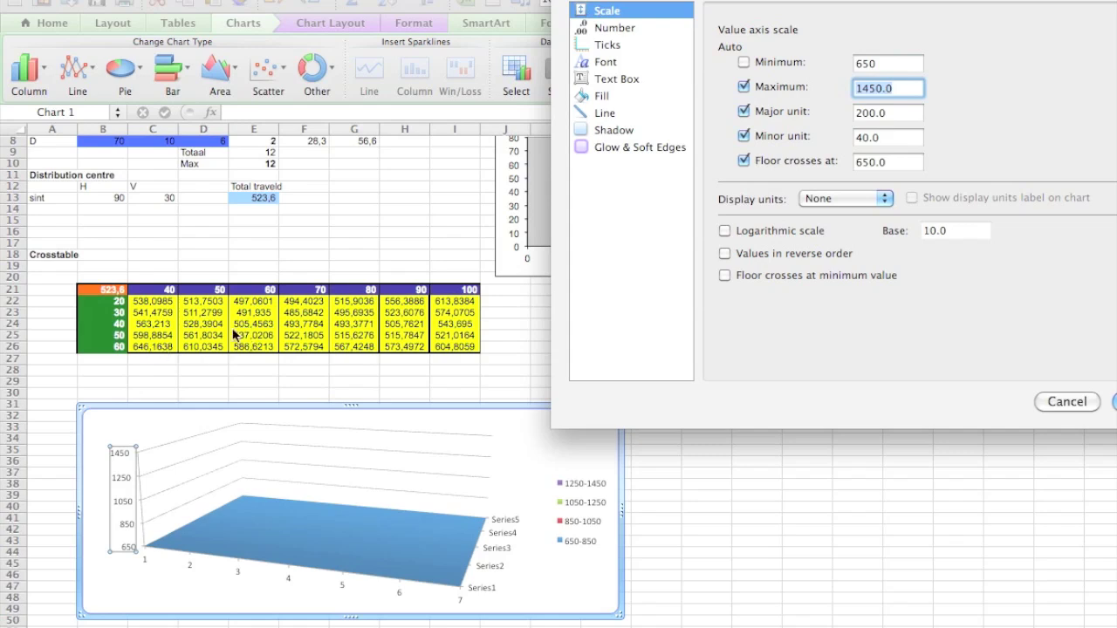
click(860, 63)
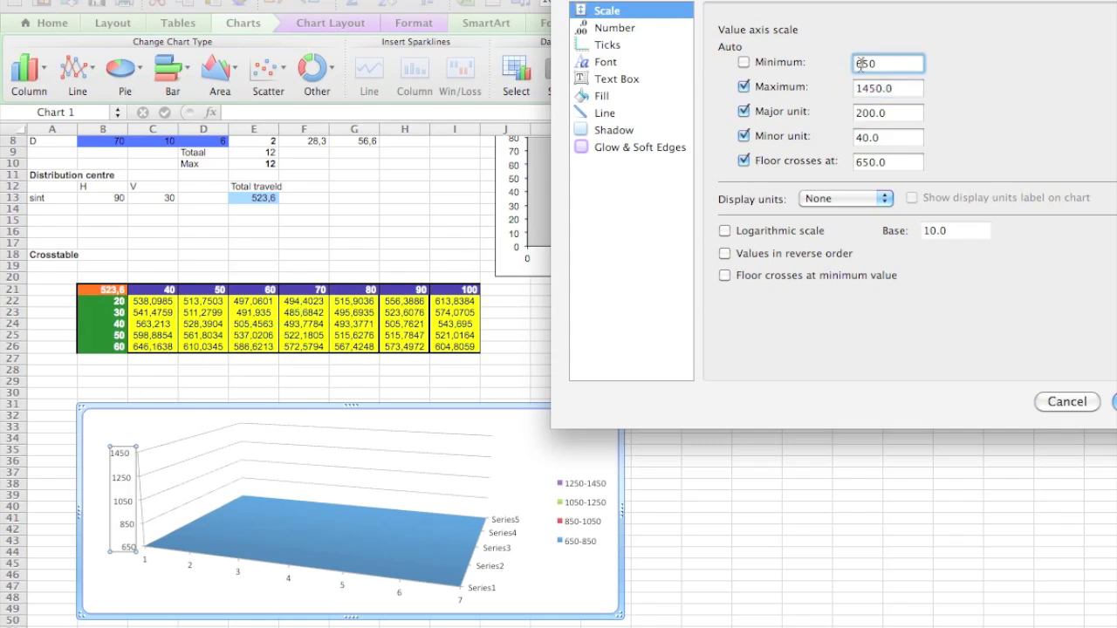
key(BackSpace)
text(4)
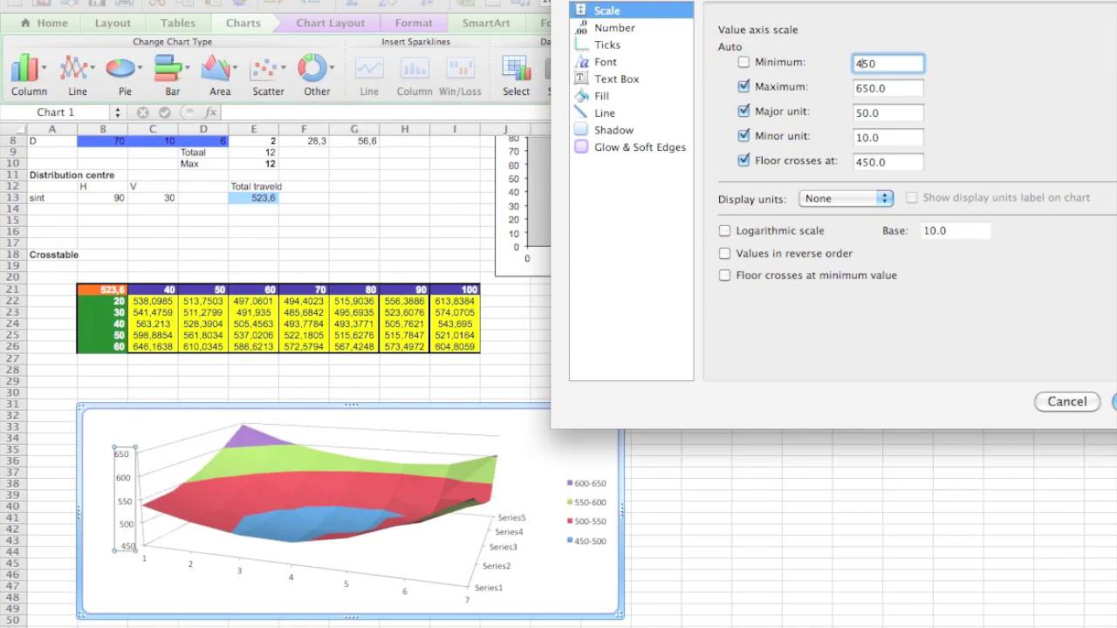
key(Return)
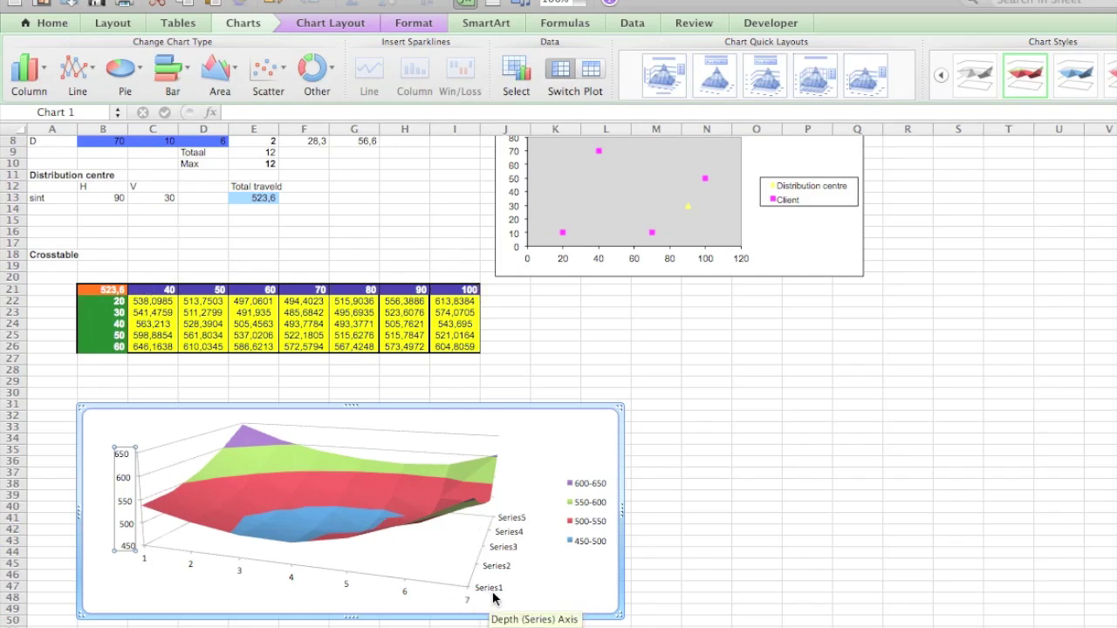
Open the Select Data Source dialog for the surface chart from its depth axis
click(511, 524)
right_click(511, 524)
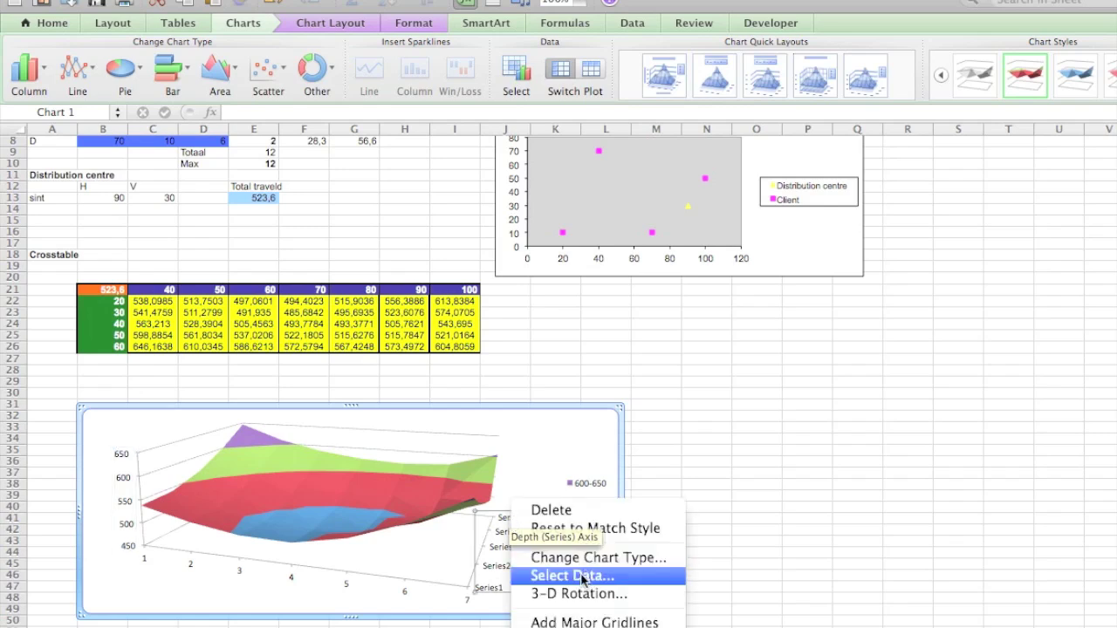
click(576, 576)
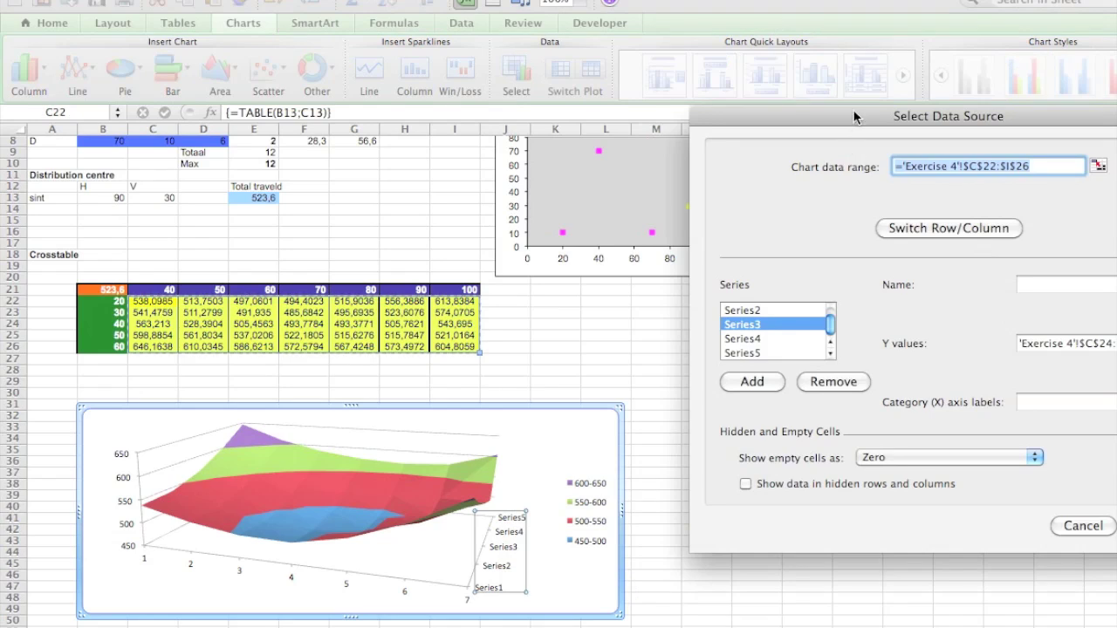
drag(854, 114, 736, 92)
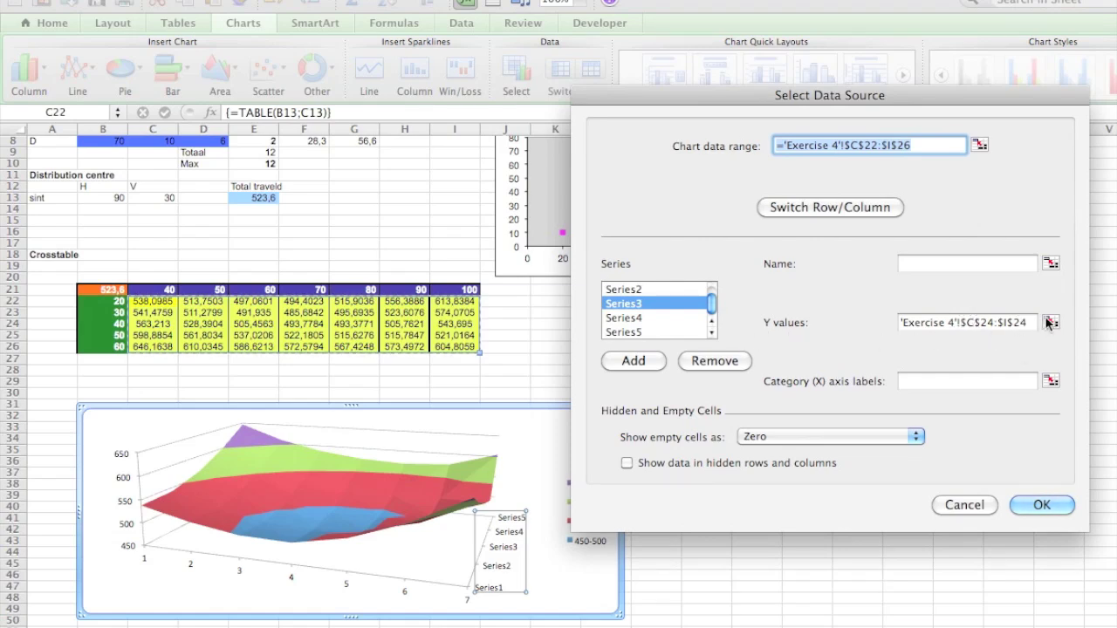
Copy Series3's values range $C$24:$I$24 into the Category (X) axis labels field
drag(1031, 322, 886, 323)
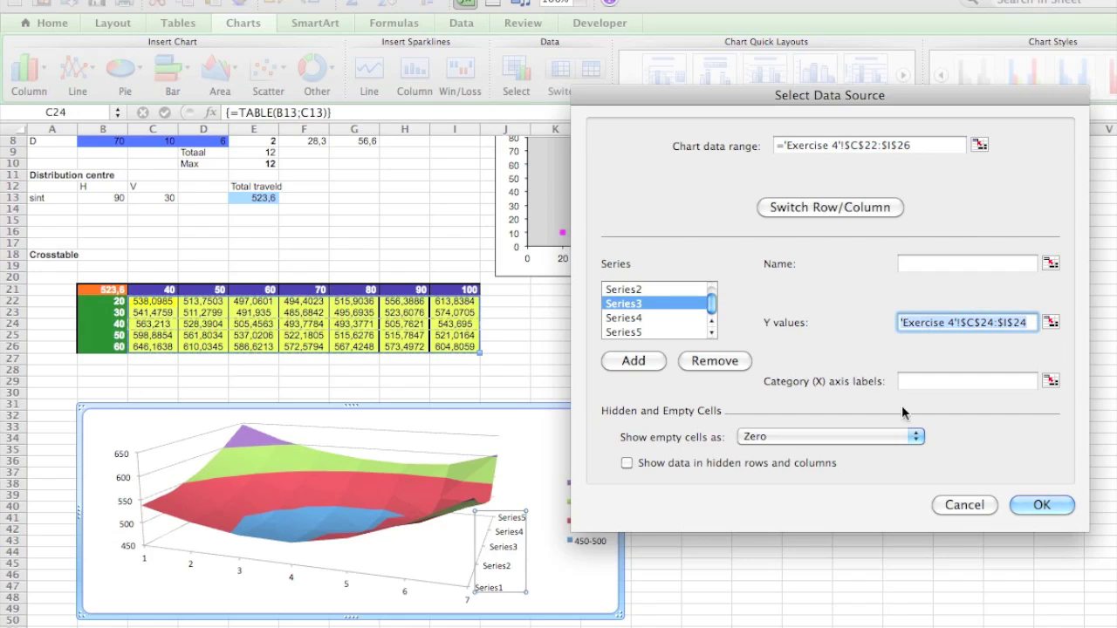
key(super+c)
click(935, 381)
key(super+v)
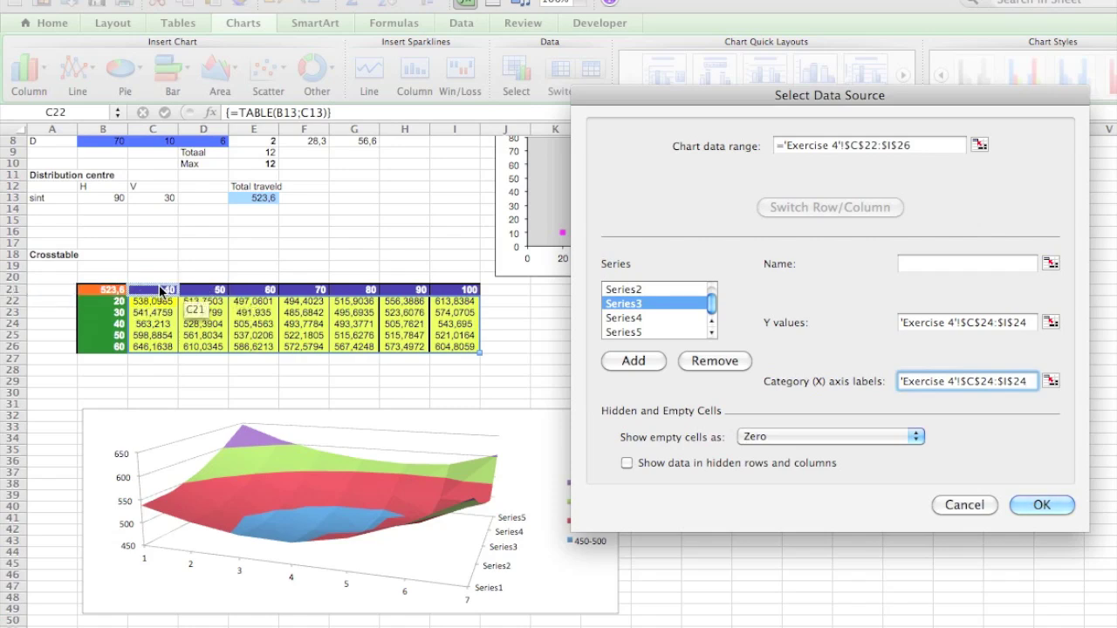
Change the category axis labels reference to 'Exercise 4'!$C$21:$I$21
click(994, 381)
key(BackSpace)
text(1)
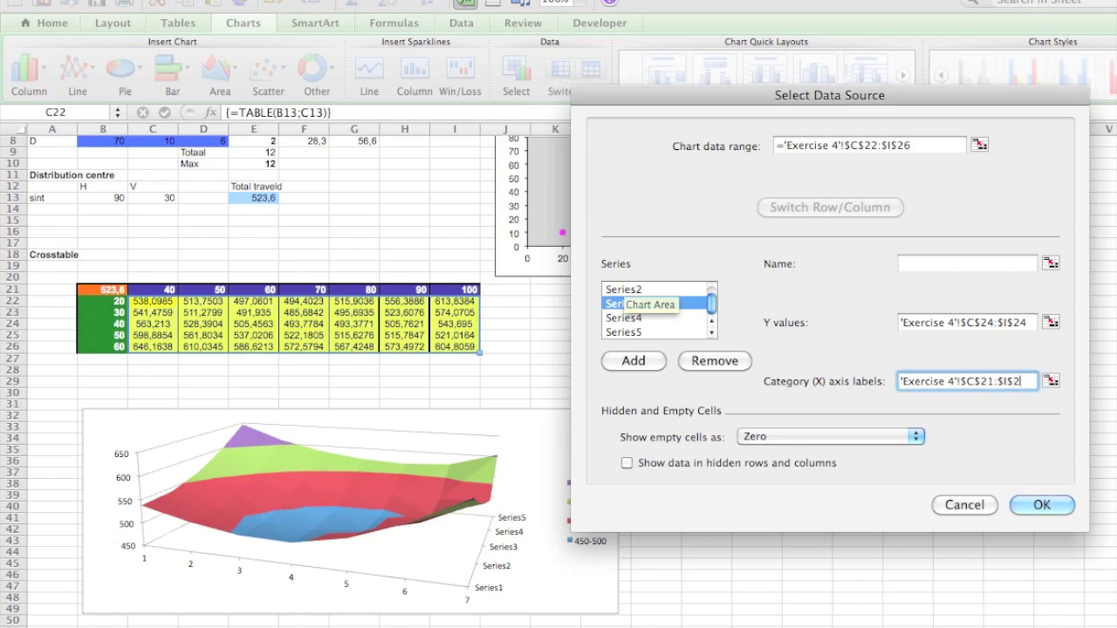
triple_click(988, 381)
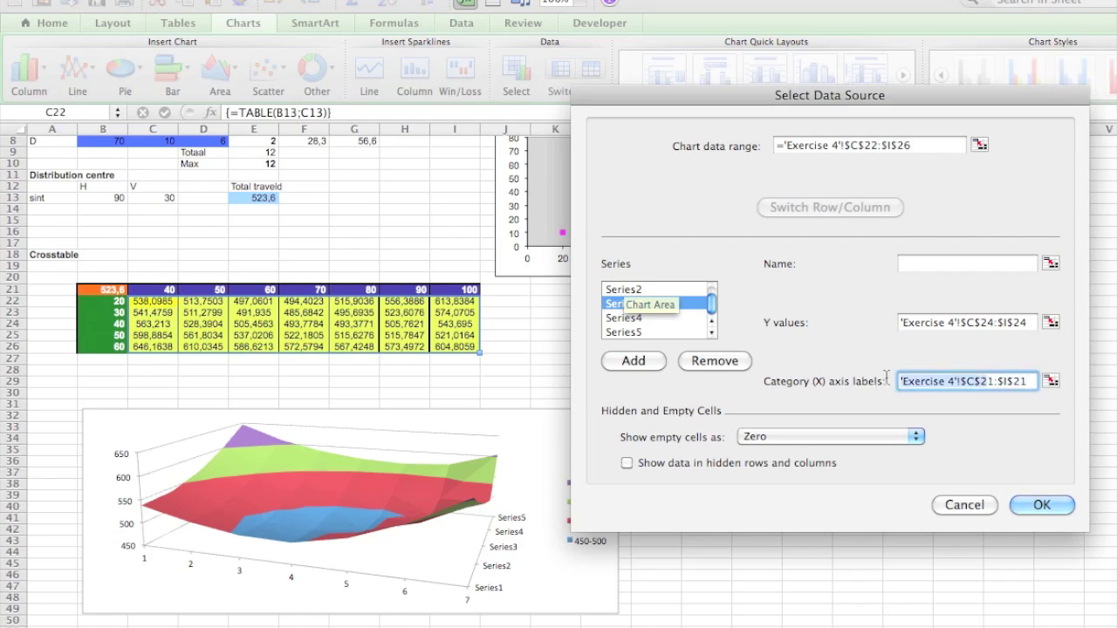
Set Series3's name to 'Exercise 4'!$B$24 and select that reference for copying
click(999, 260)
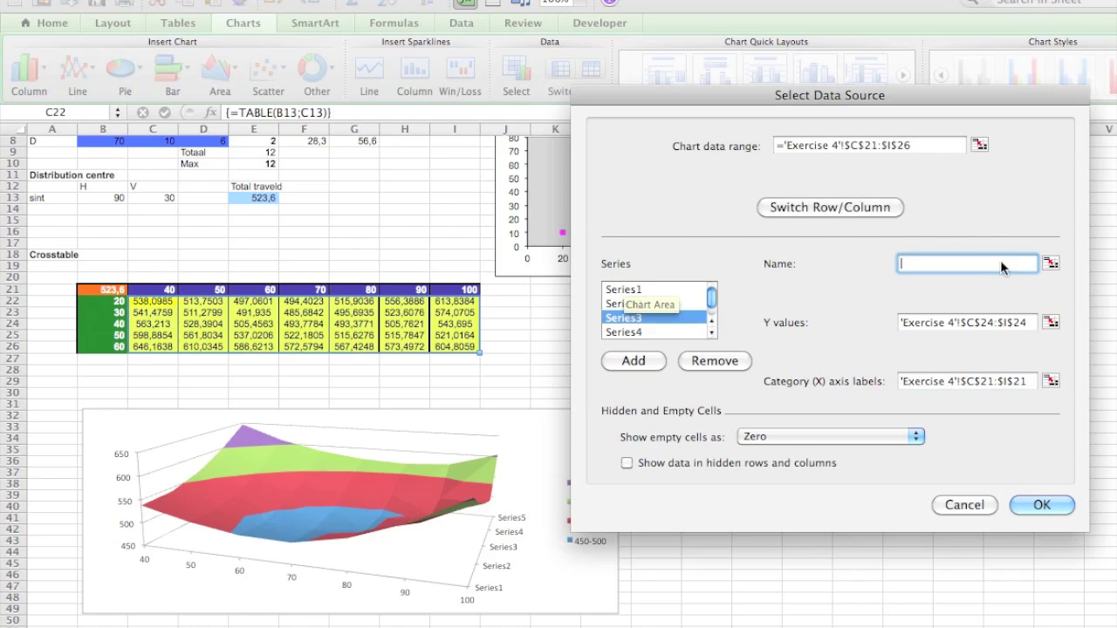
text('Exercise 4'!$C$2)
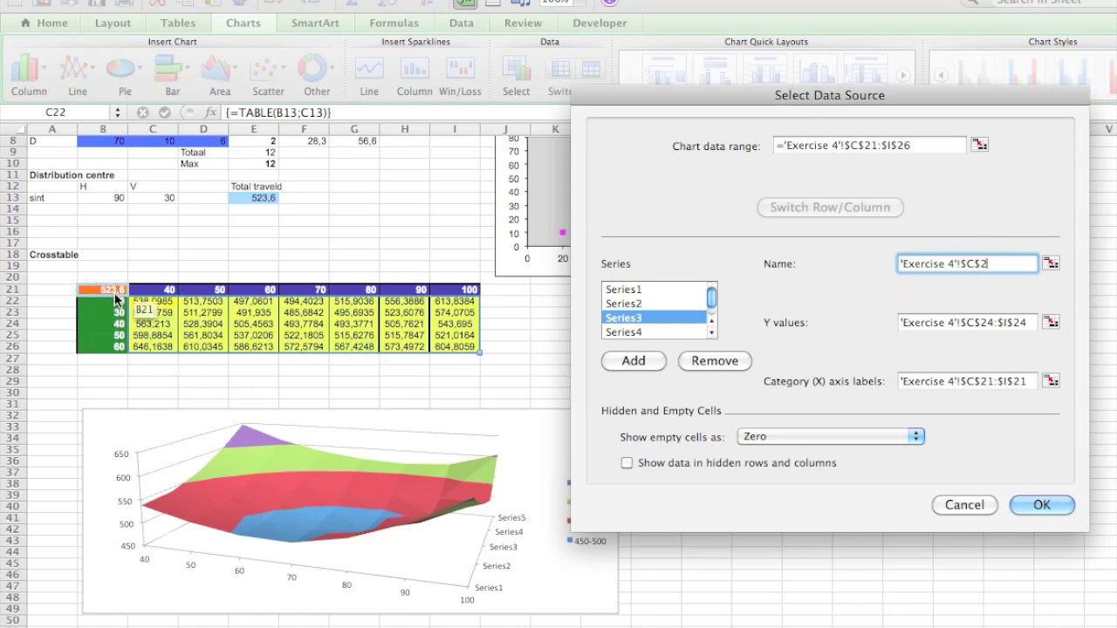
click(973, 260)
key(BackSpace)
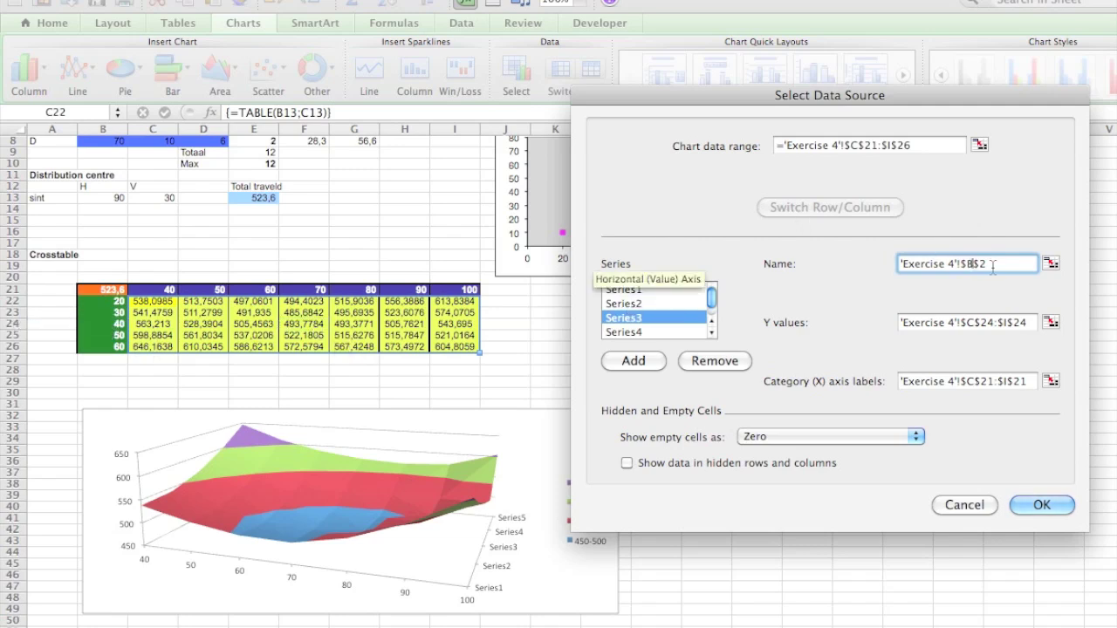
text(3)
drag(997, 264, 908, 265)
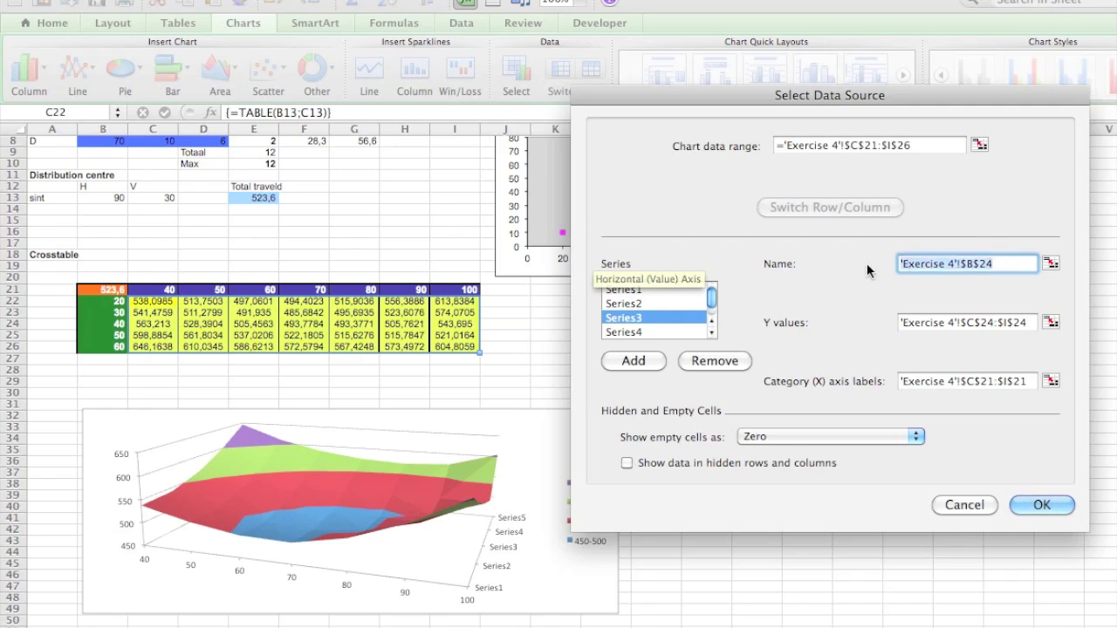
Name the first and second series from cells $B$22 and $B$23
click(629, 290)
click(914, 266)
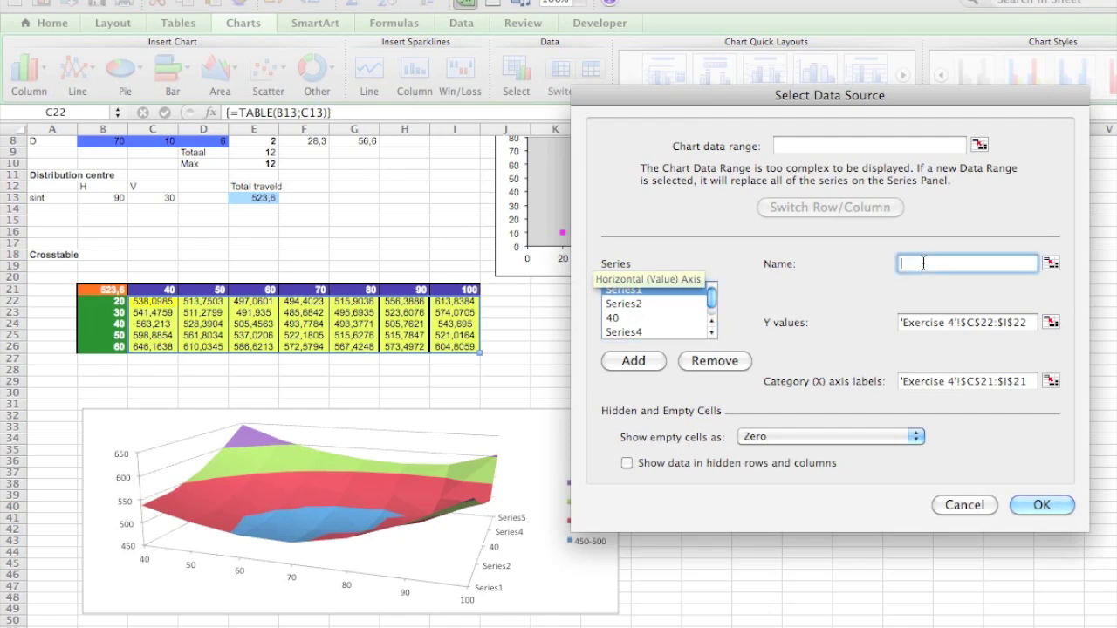
key(super+v)
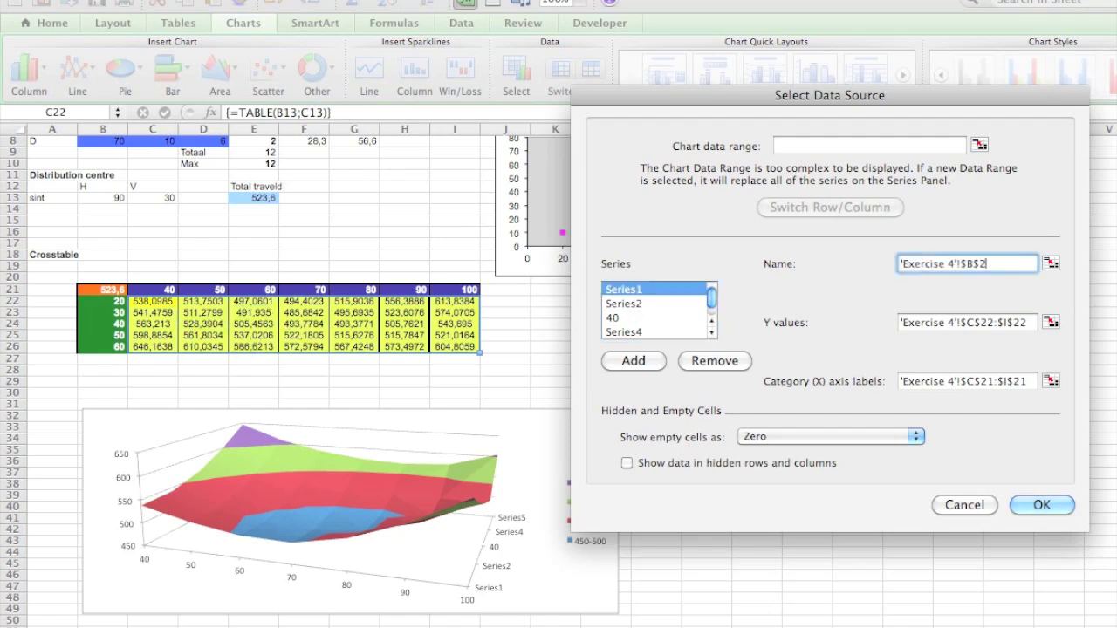
key(BackSpace)
text(2)
click(647, 301)
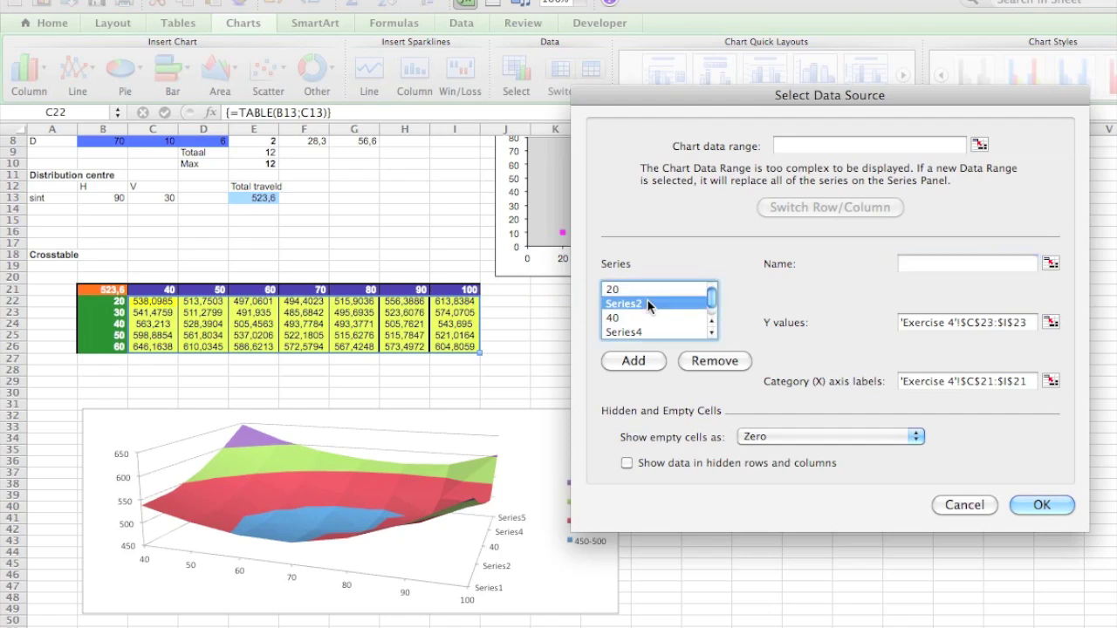
click(937, 264)
key(super+v)
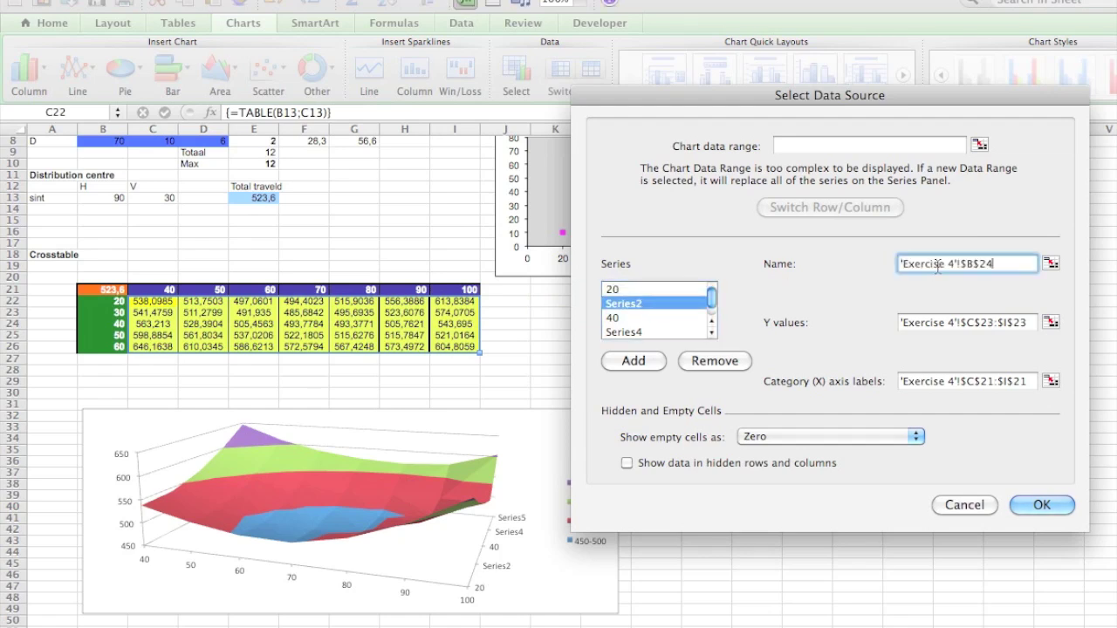
key(BackSpace)
text(3)
Name the fourth and fifth series from $B$25 and $B$26, then apply and close
click(643, 333)
click(978, 265)
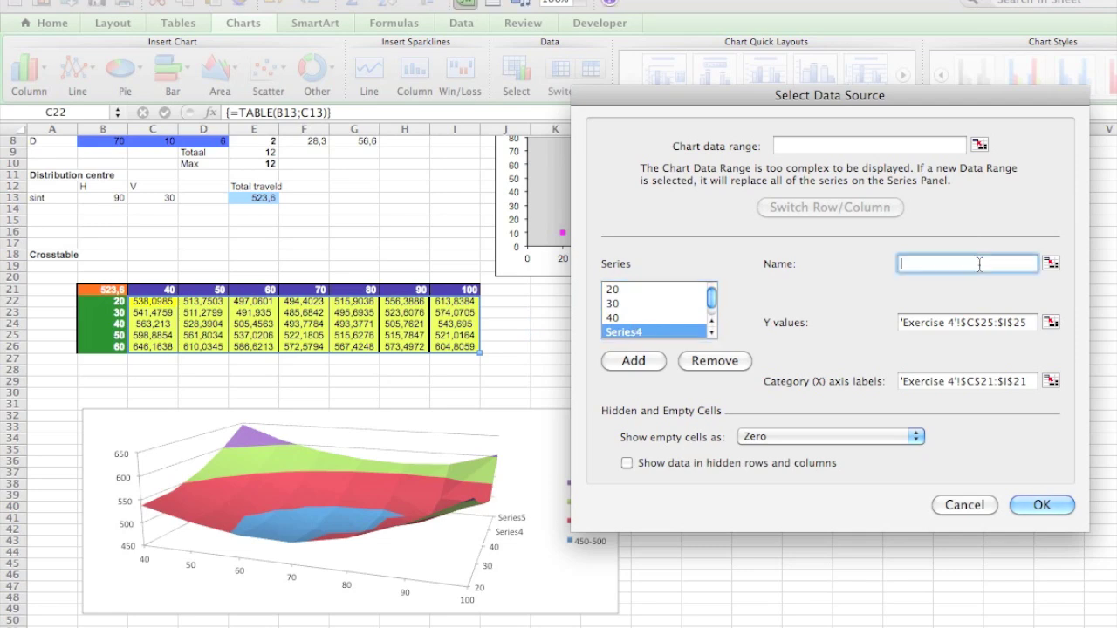
key(super+v)
key(BackSpace)
text(5)
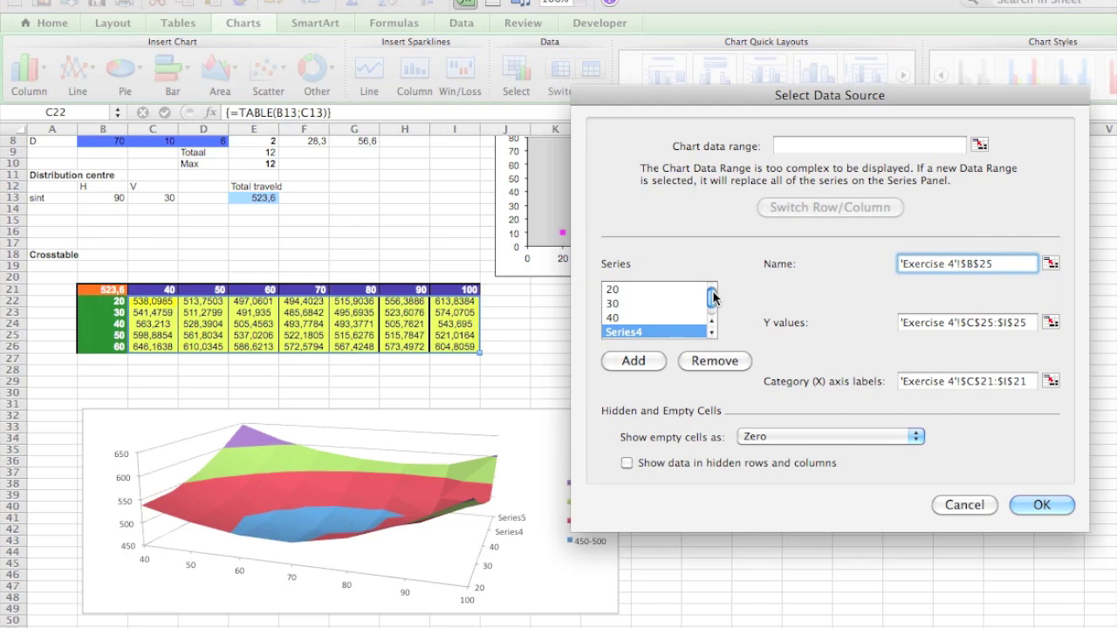
drag(712, 296, 714, 303)
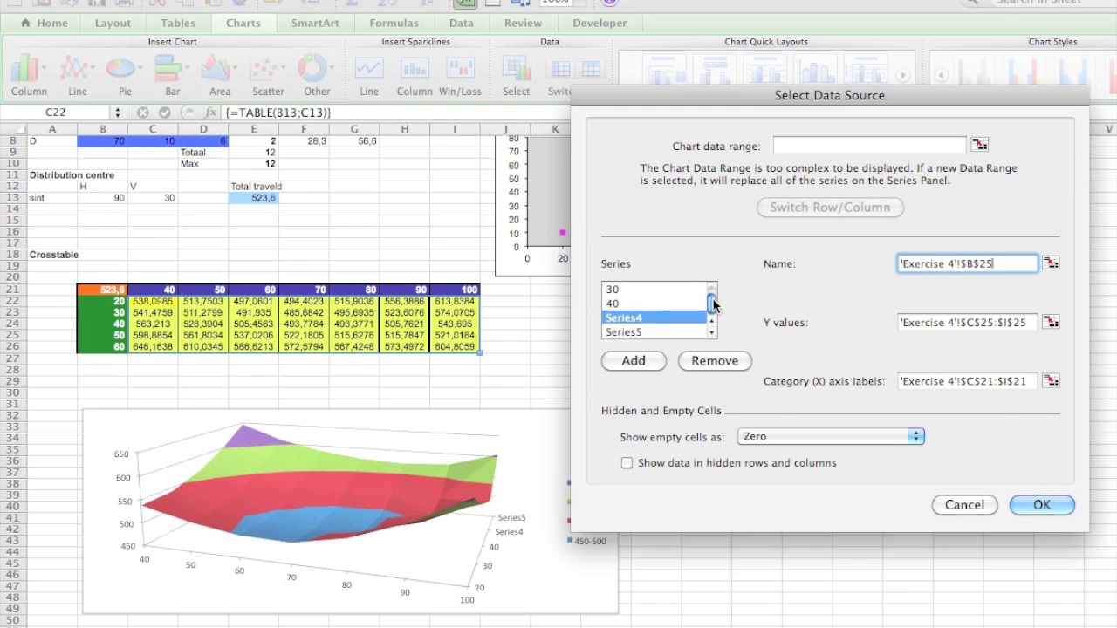
click(660, 331)
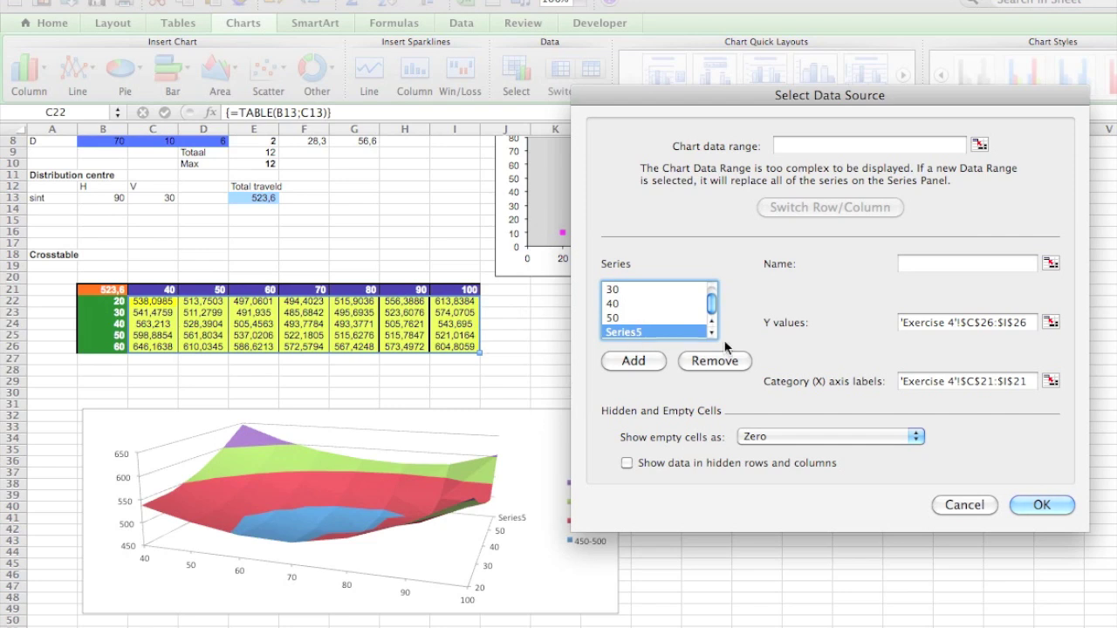
click(914, 263)
key(super+v)
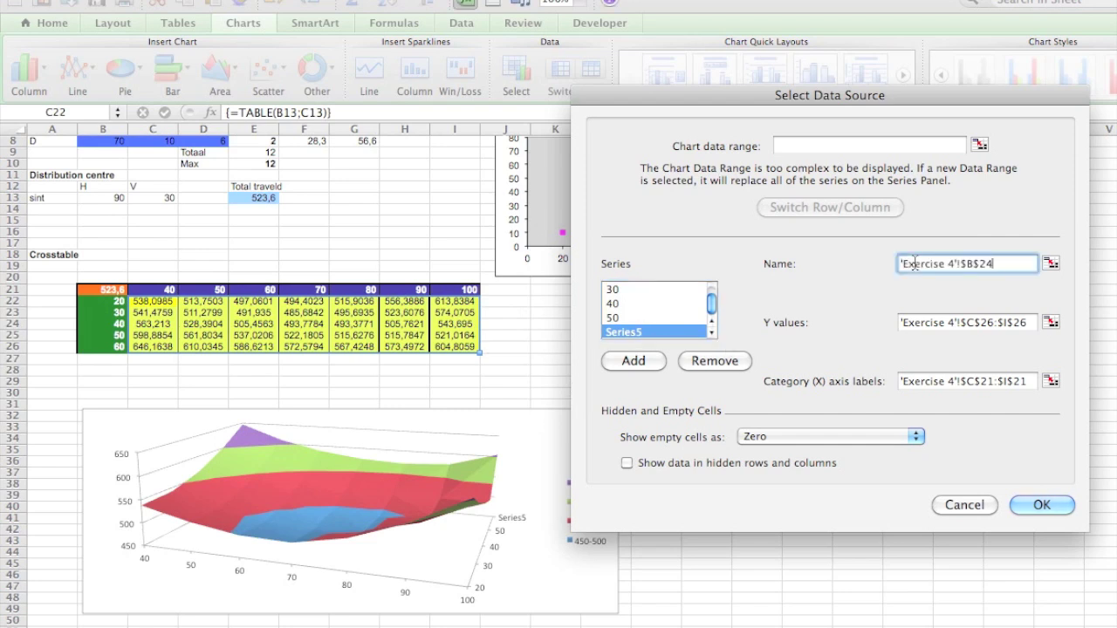
key(BackSpace)
text(6)
key(Return)
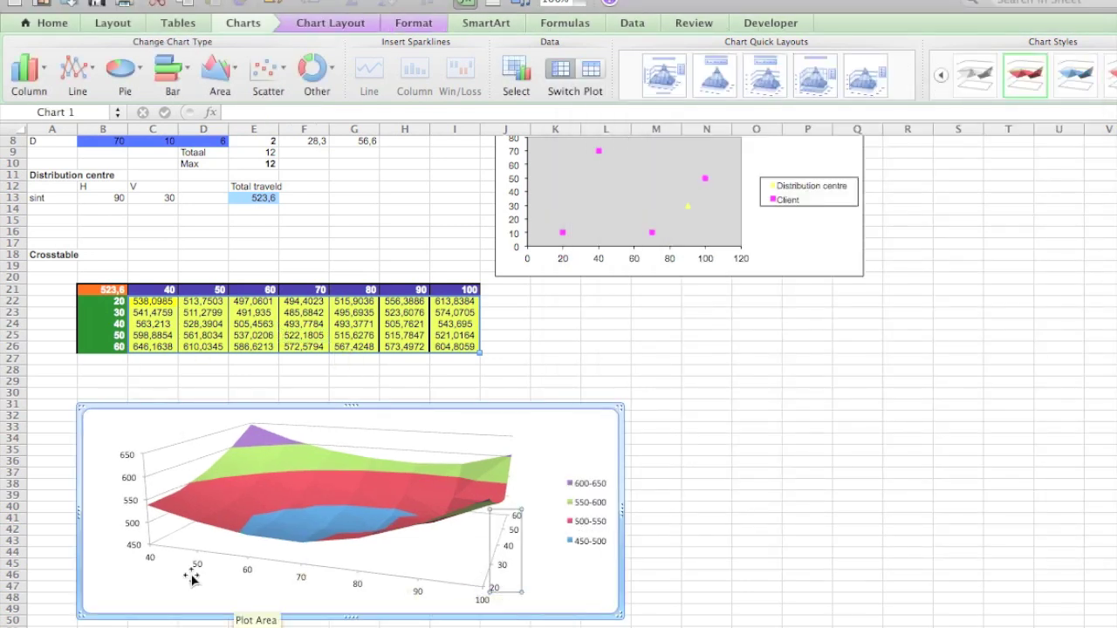
click(453, 294)
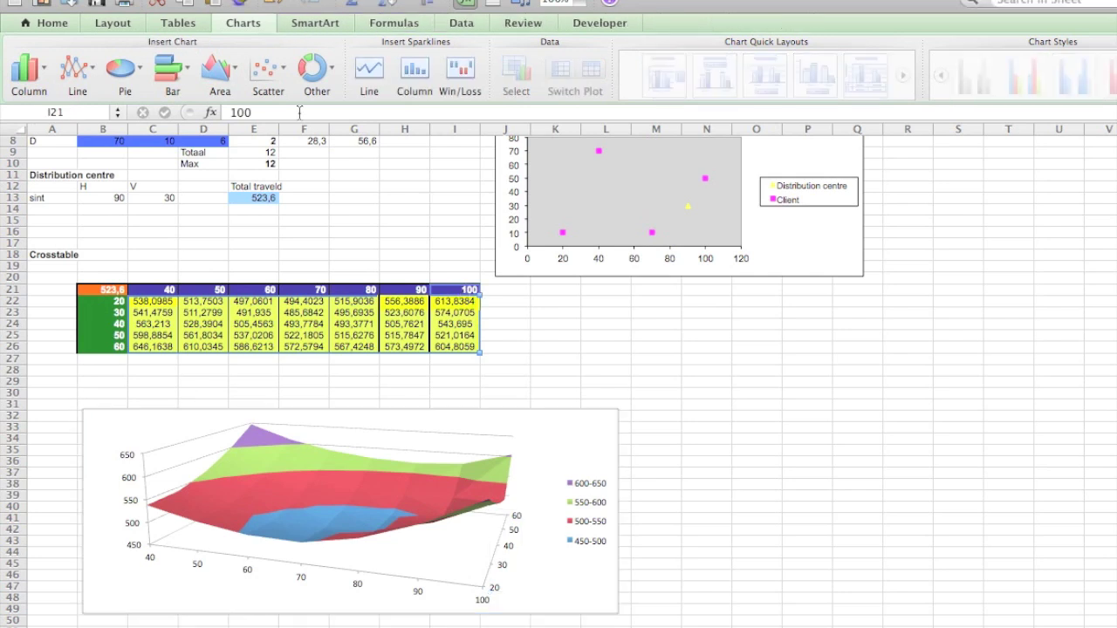
click(296, 111)
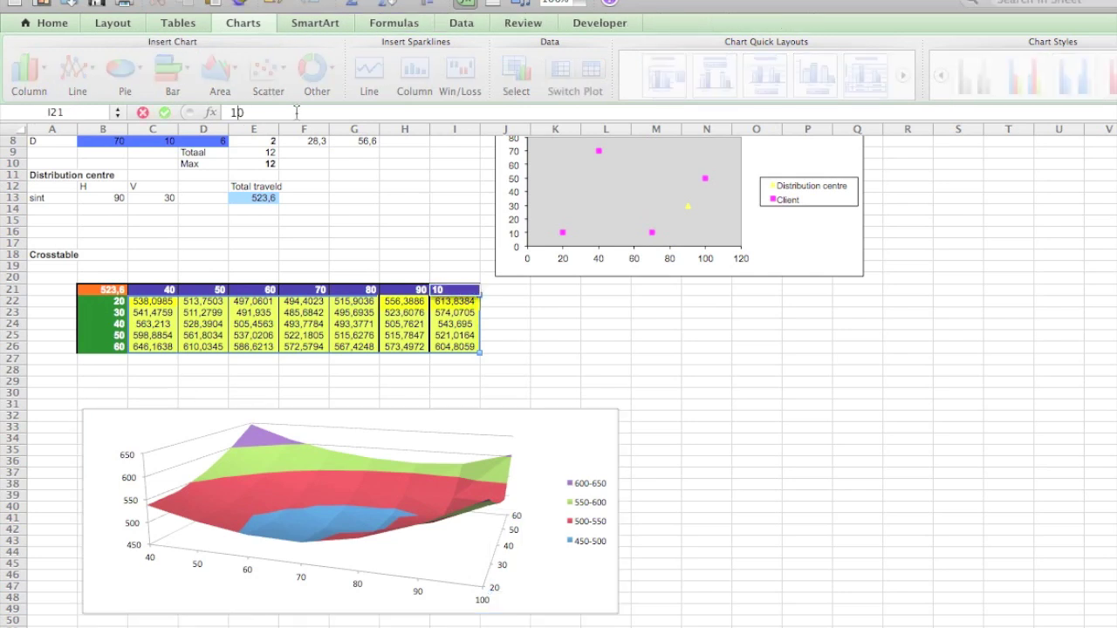
key(Tab)
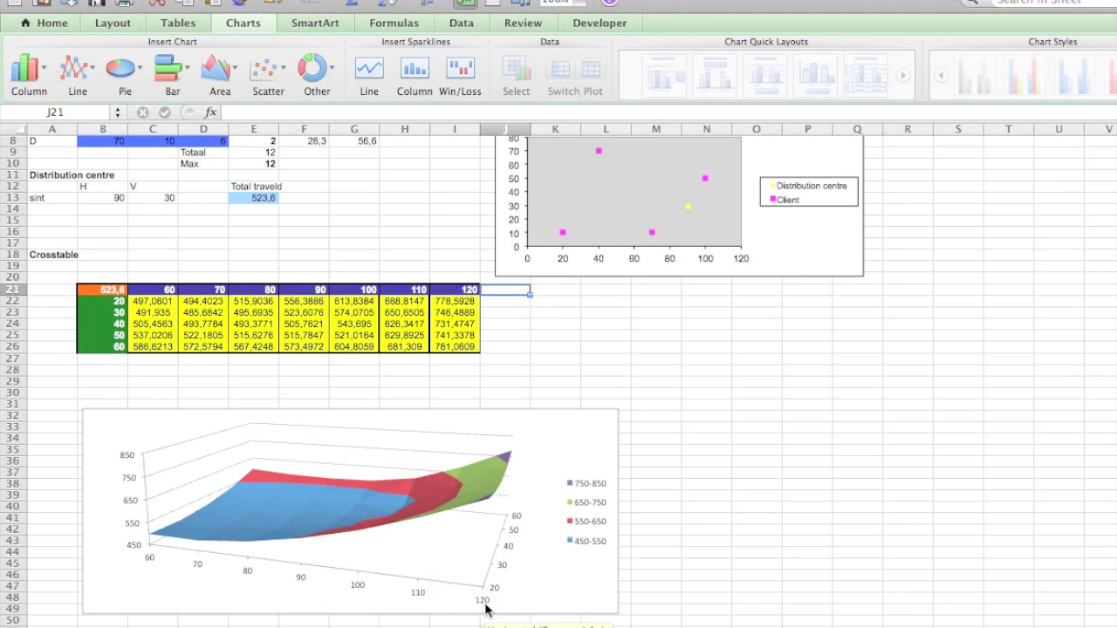
click(114, 304)
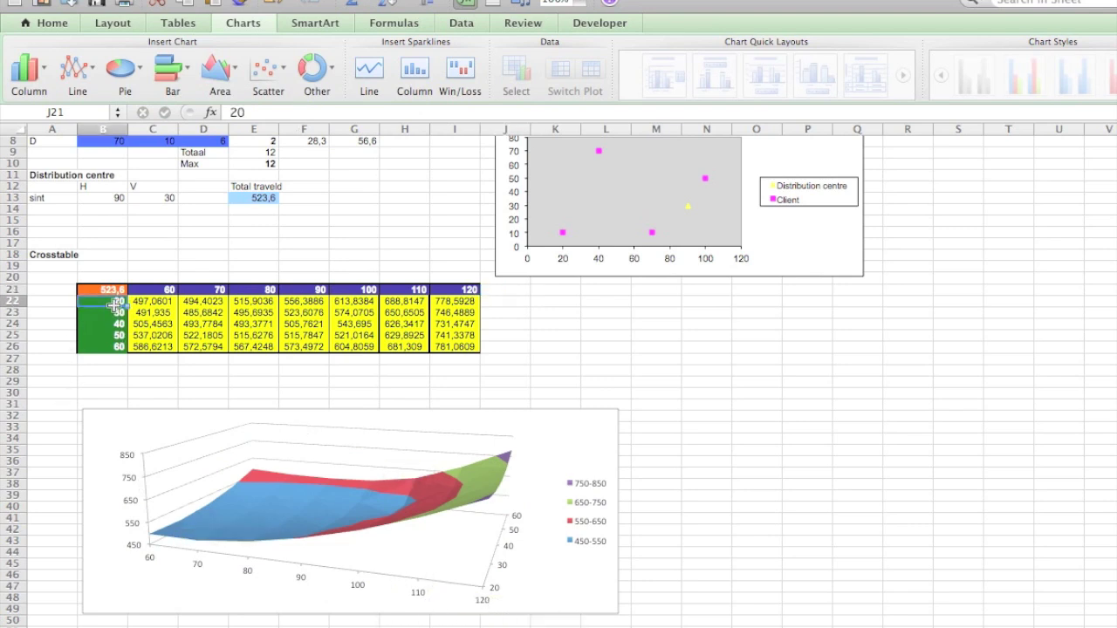
click(237, 114)
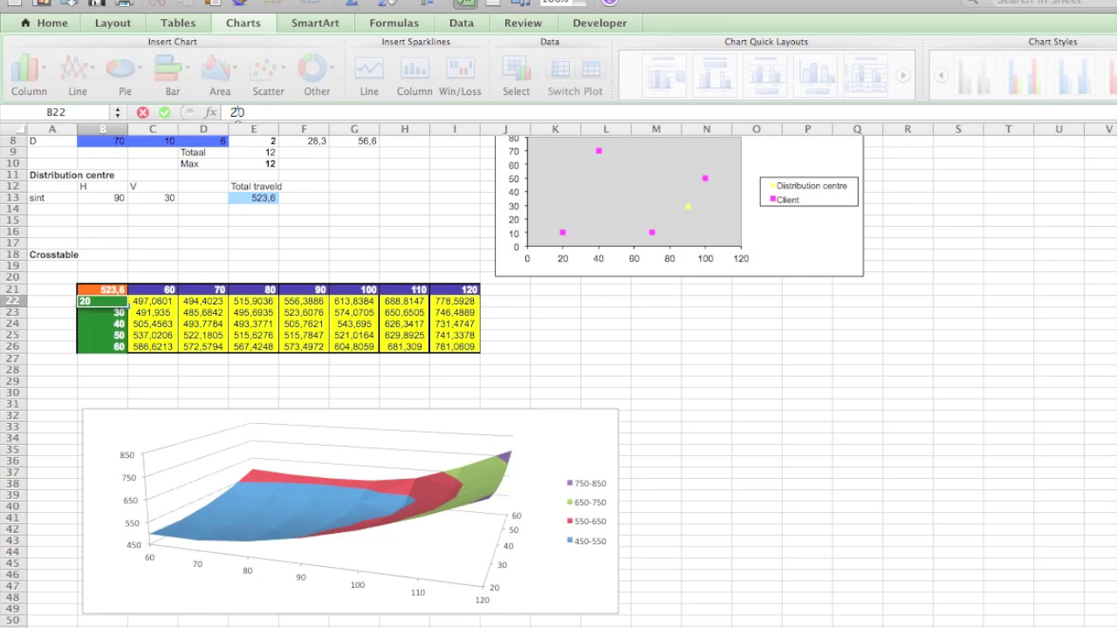
key(BackSpace)
text(3)
key(Return)
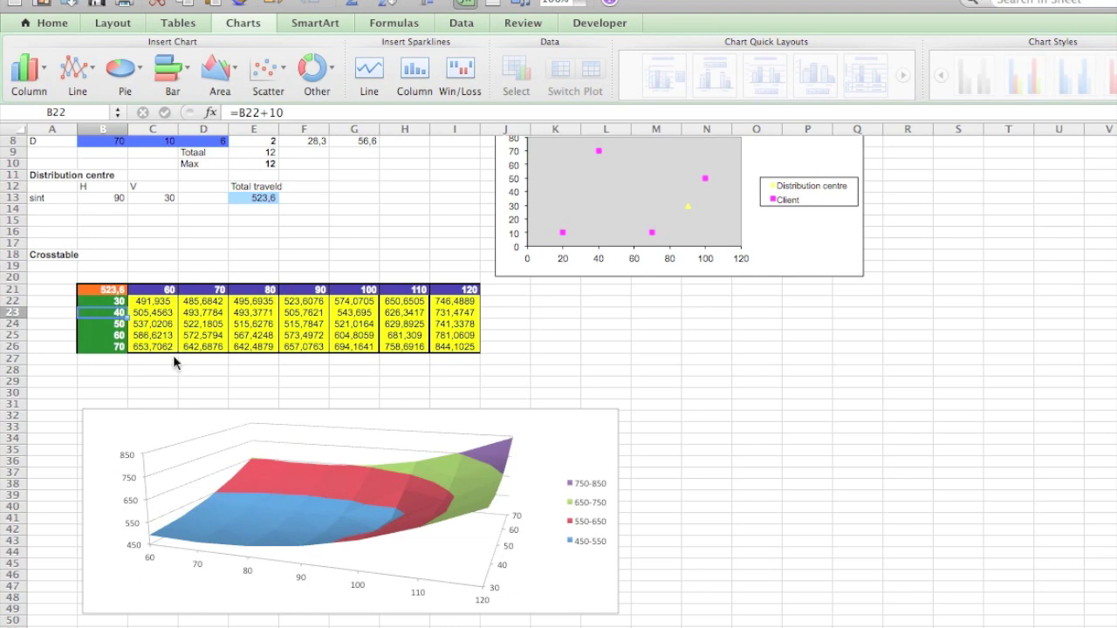
key(super+z)
key(super+z)
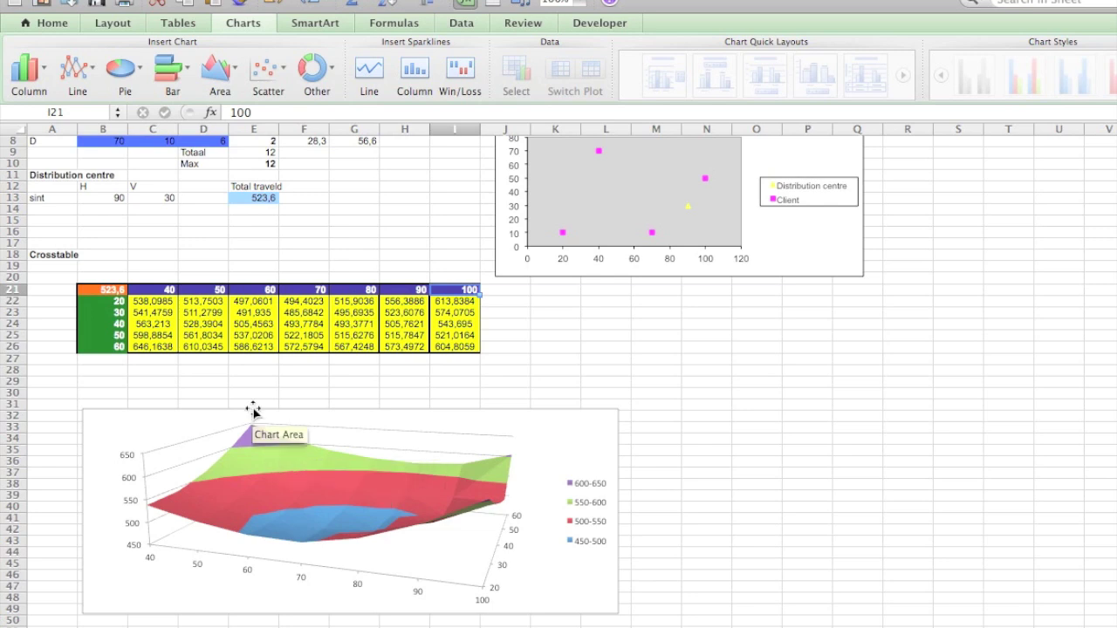
scroll(200, 381, down, 5)
scroll(199, 389, up, 2)
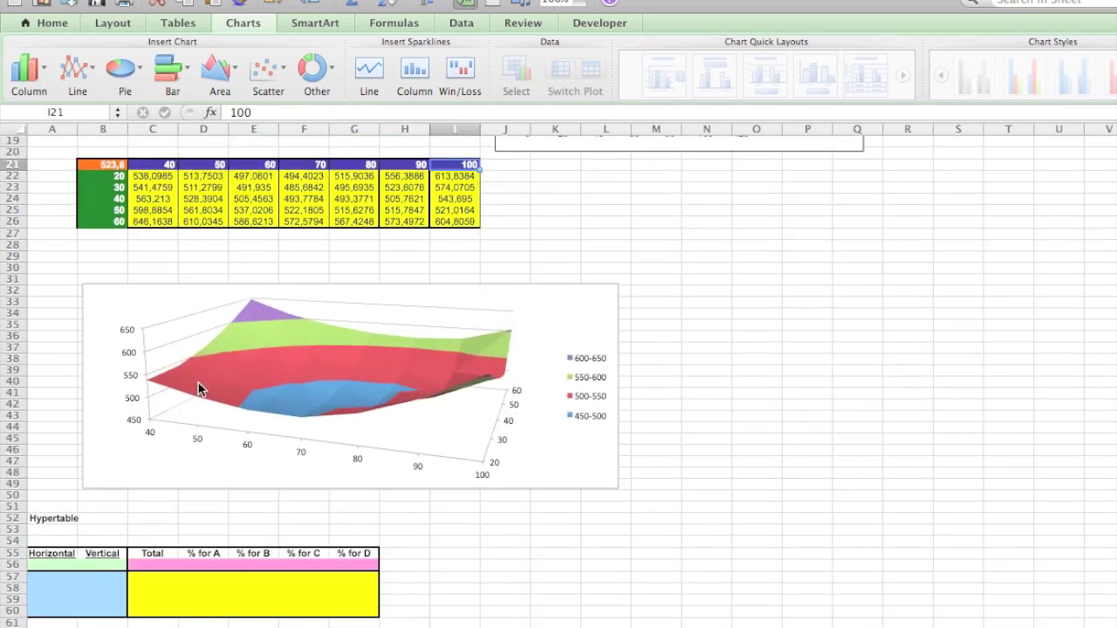
scroll(199, 389, up, 3)
scroll(199, 389, down, 4)
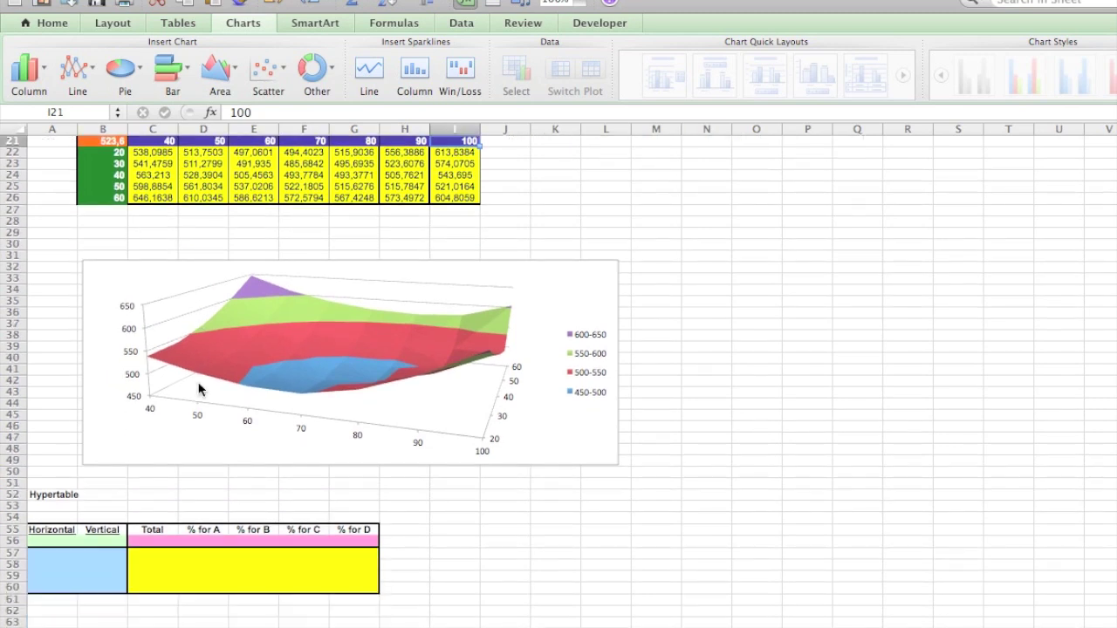
scroll(199, 389, up, 1)
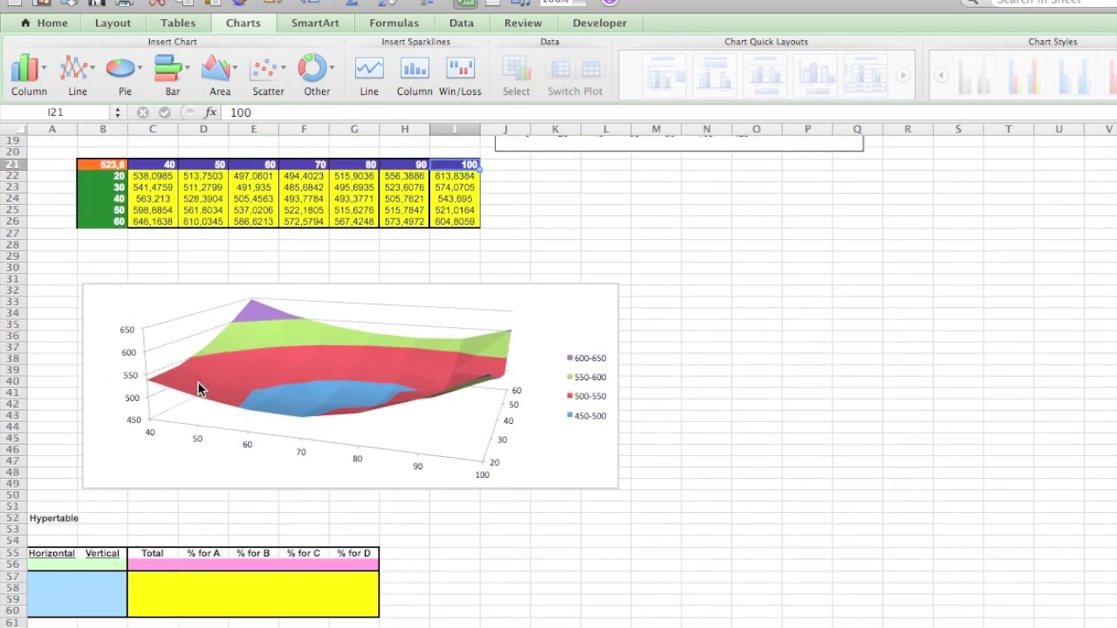